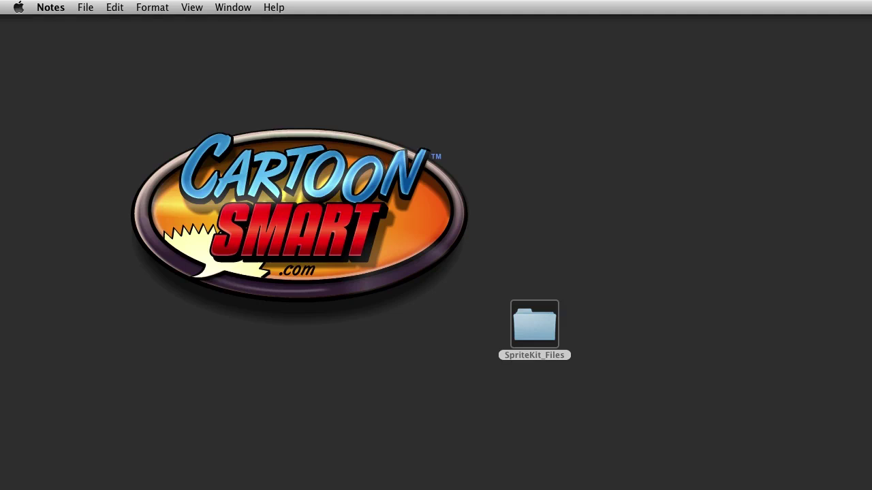
Step: Centre the simulator, jump the character over six rolling boulders, then move the window right
left_click_drag(665, 82, 372, 55)
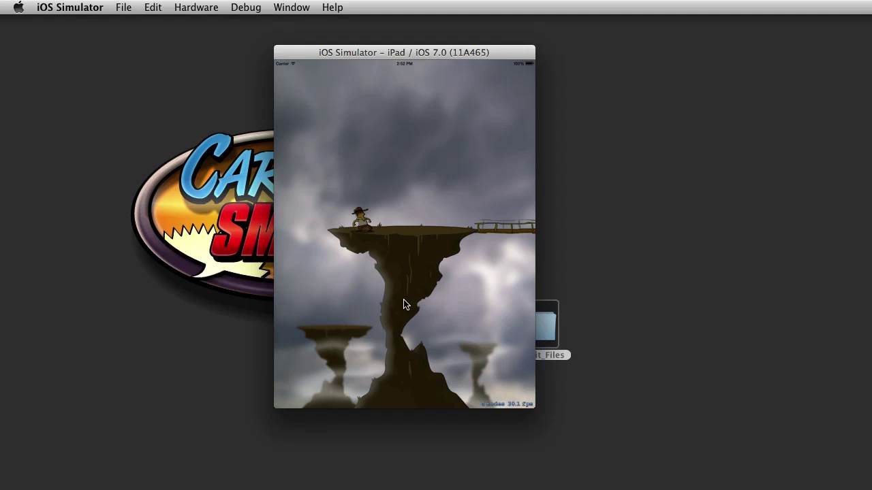
left_click(399, 300)
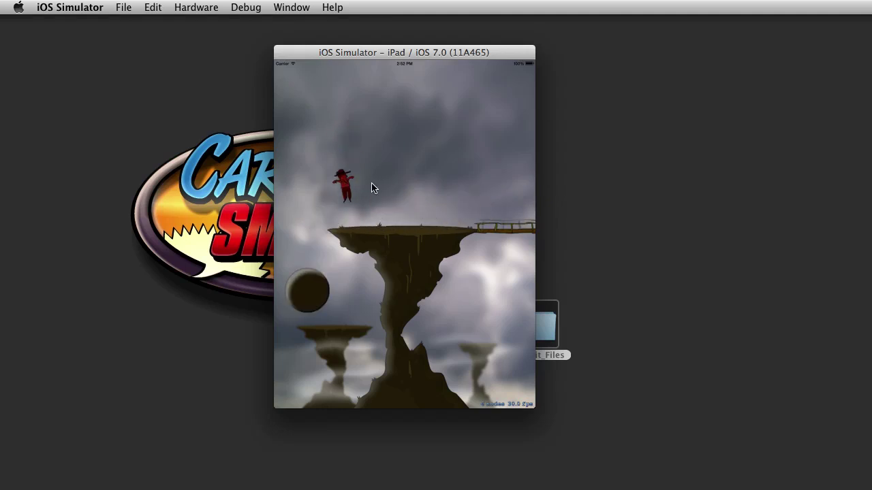
left_click(405, 263)
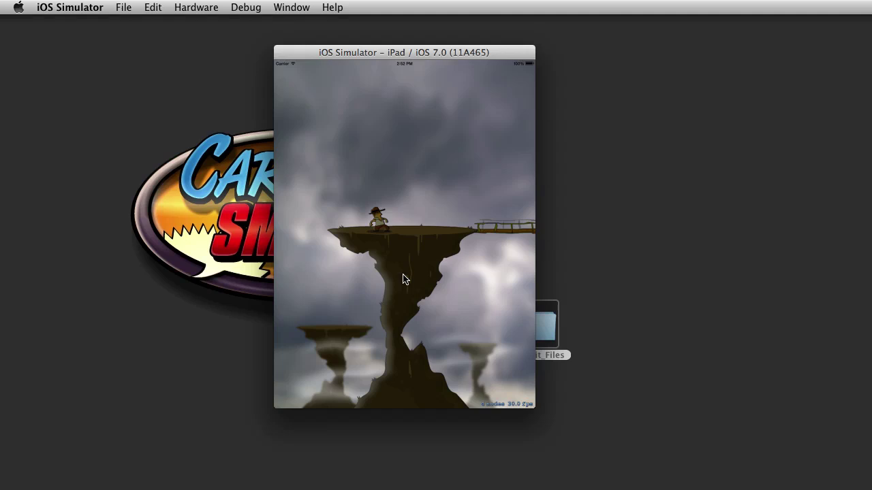
left_click(404, 278)
left_click(417, 279)
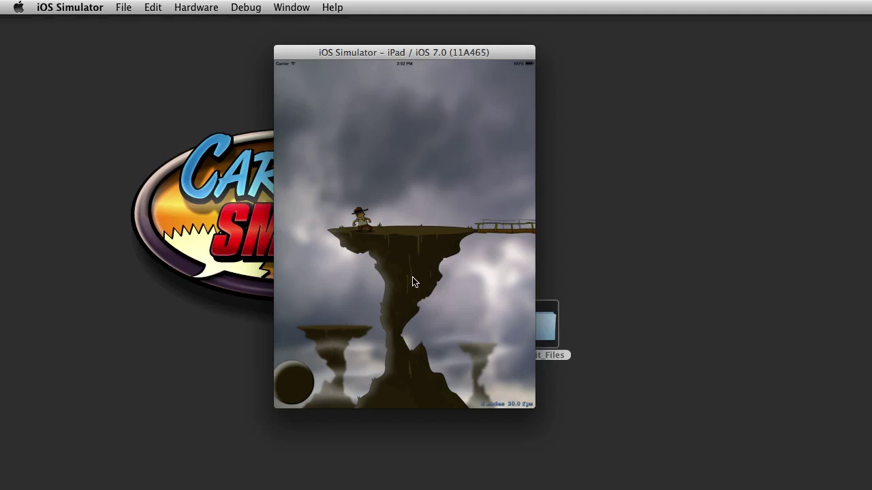
left_click(409, 282)
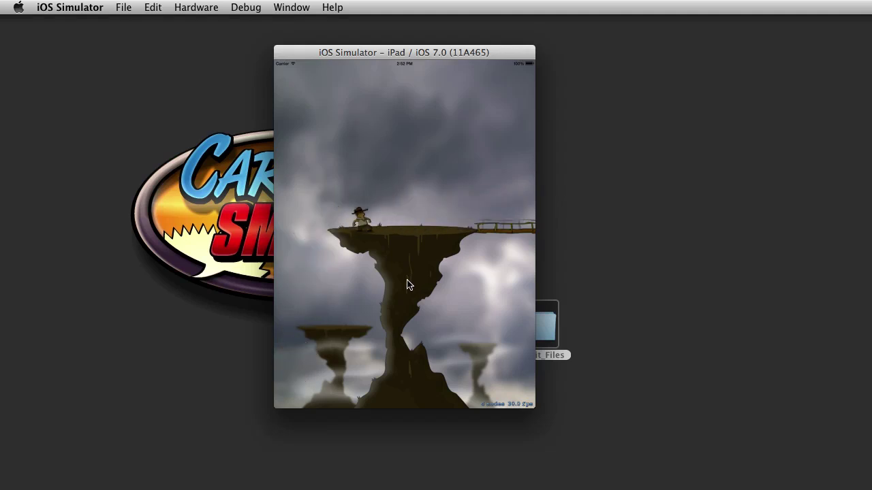
left_click(408, 284)
left_click_drag(373, 62, 672, 100)
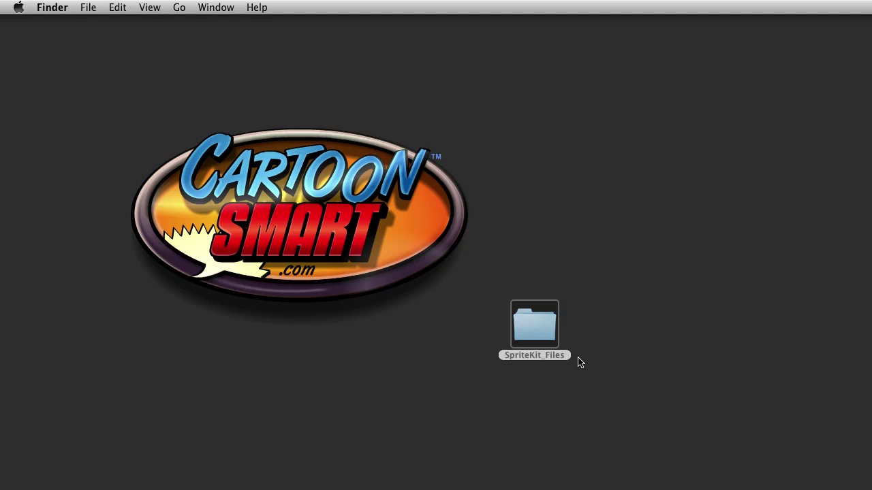
Step: Open SpriteKit_Files on the desktop and launch landscape.fla from BoulderJumper_Assets in Flash
left_click(549, 356)
left_click(556, 346)
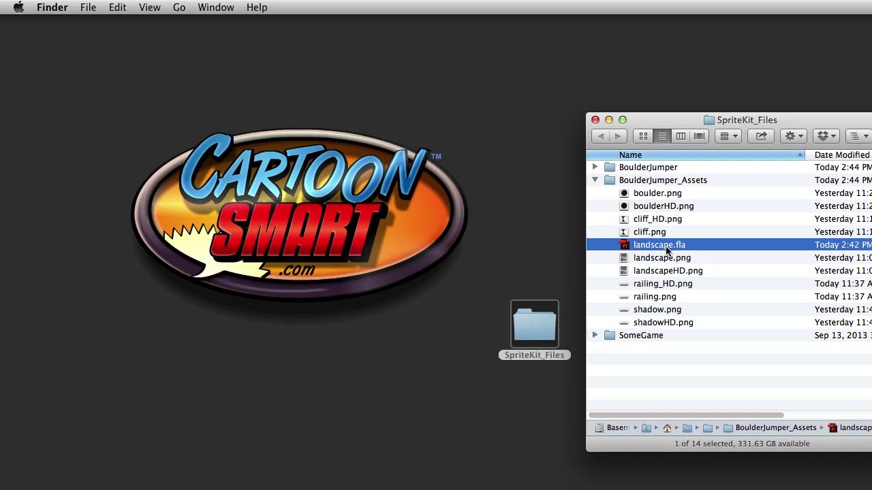
double_click(665, 246)
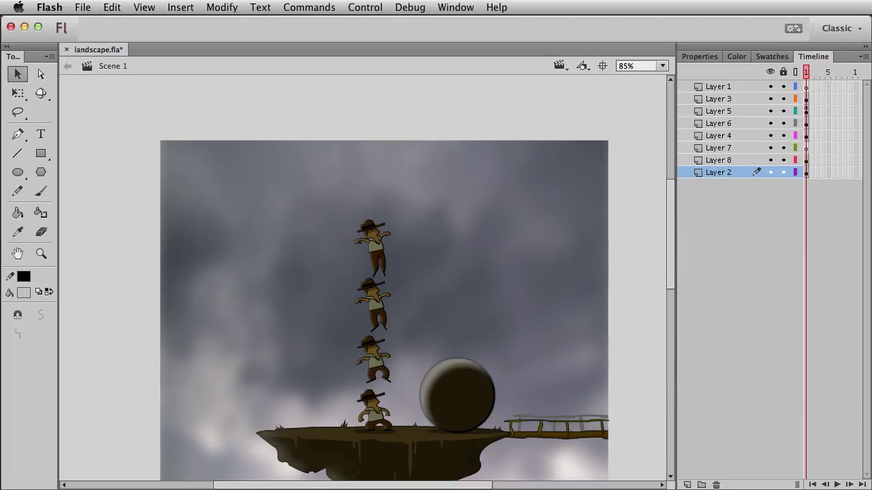
Step: Inspect Layer 3's boulder and bridge and Layer 5's characters, toggling the Actions panel
left_click(807, 99)
left_click(810, 113)
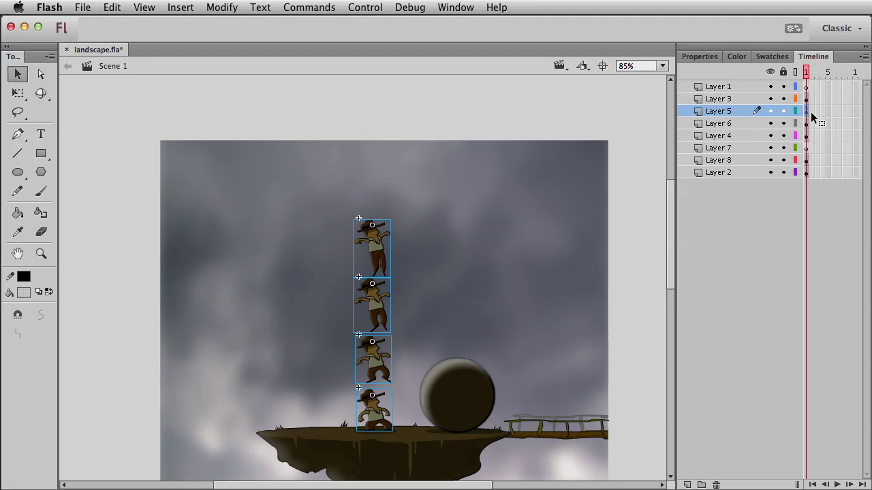
key("alt+F9")
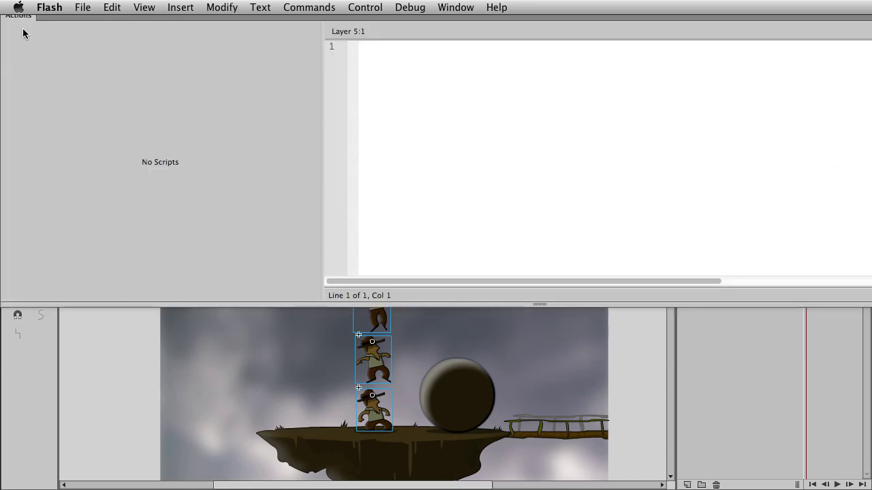
key("alt+F9")
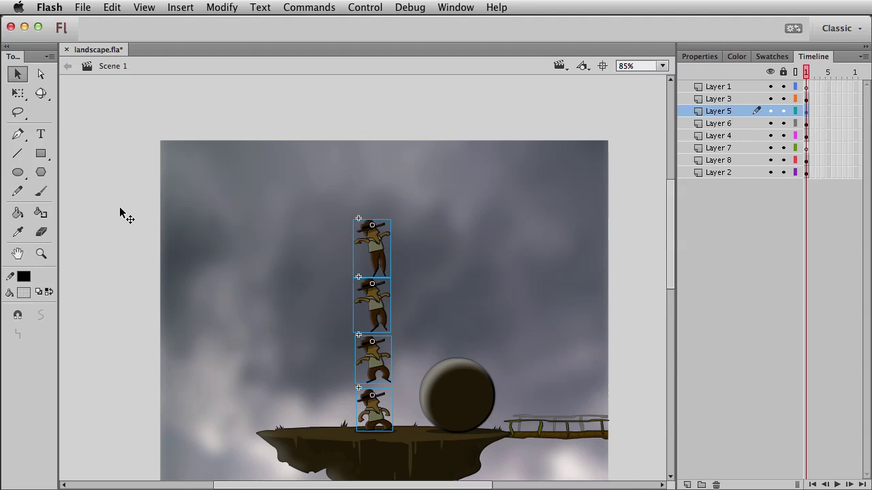
left_click(230, 325)
Step: Zoom out to view the whole stage and select the bottom character on the platform
scroll(229, 326, "down", 5)
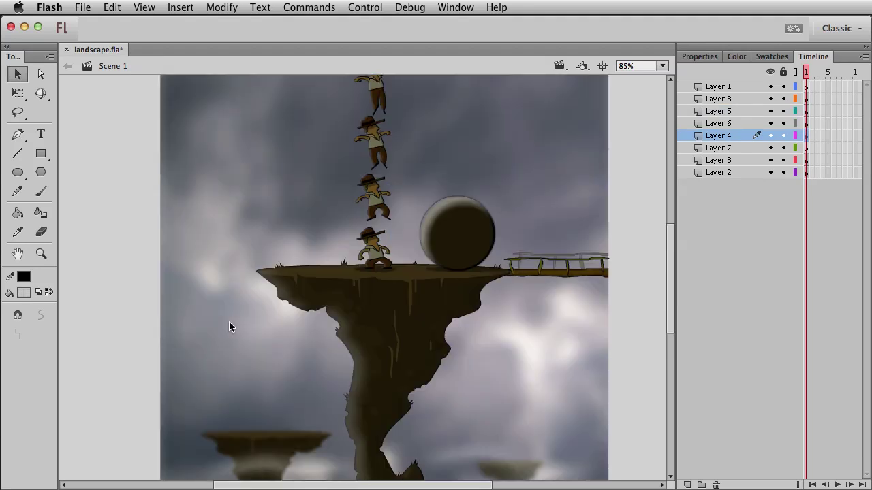
left_click(42, 257)
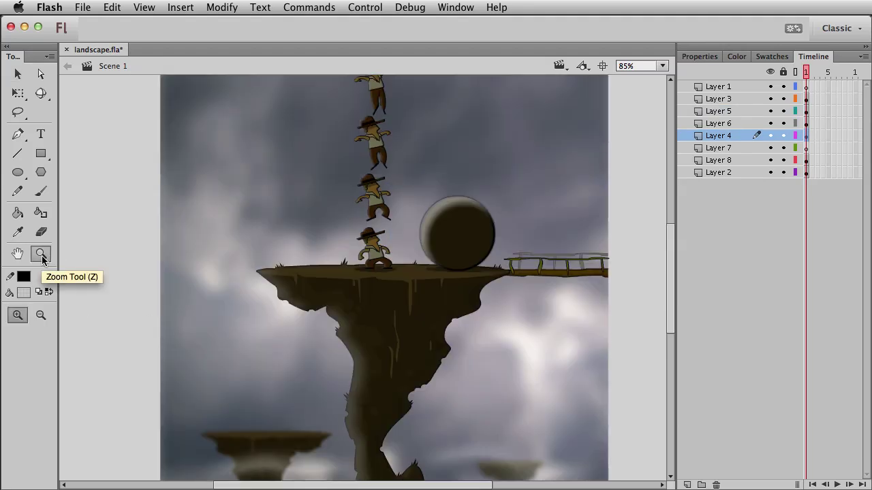
key("super+minus")
left_click_drag(247, 119, 532, 443)
left_click(18, 75)
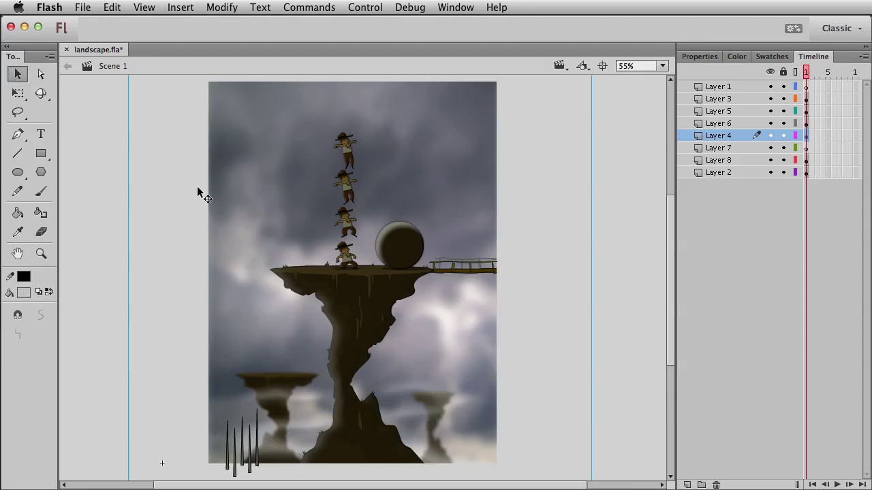
left_click(348, 268)
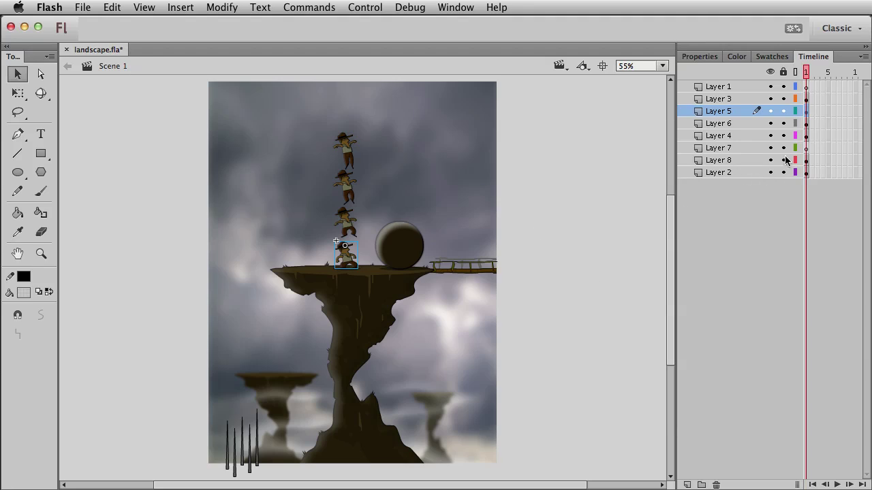
Step: Hide all layers except Layers 8 and 2, then show Layers 7, 4 and 6 again
left_click_drag(771, 148, 771, 89)
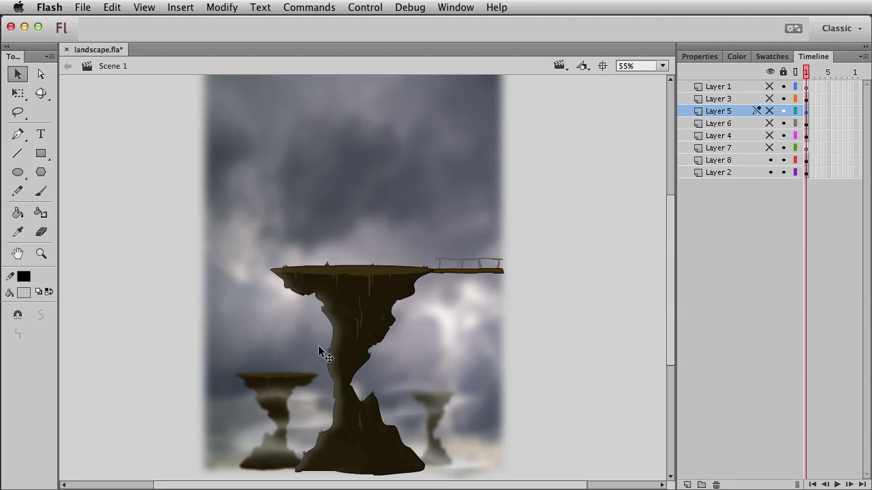
left_click(468, 267)
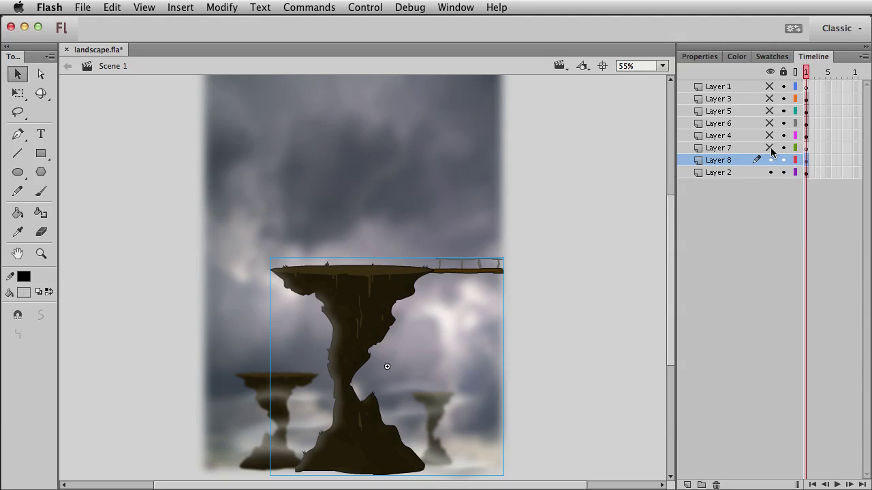
left_click_drag(772, 147, 771, 115)
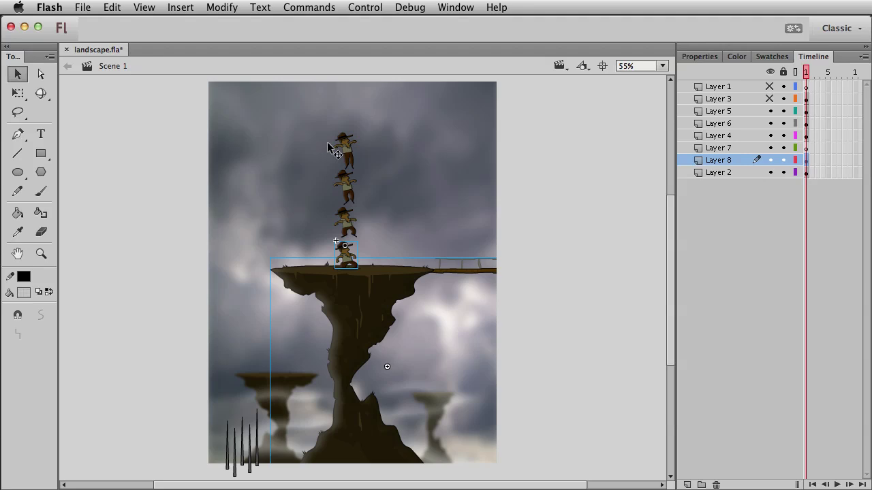
Step: Show Layer 3, try moving the boulder, then undo it back onto the cliff
left_click(362, 244)
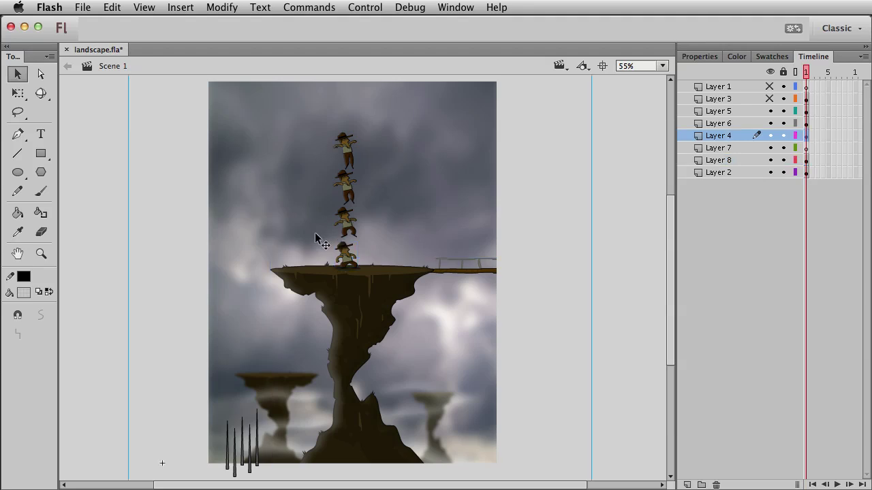
left_click(770, 99)
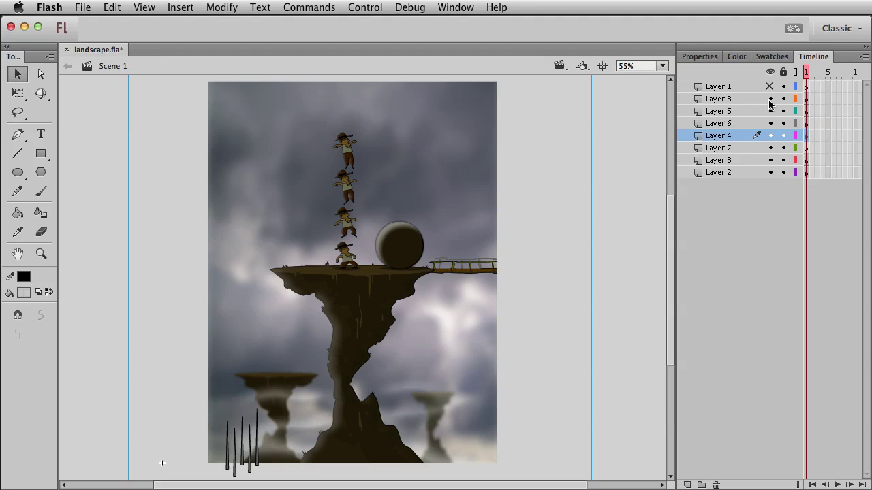
left_click(401, 239)
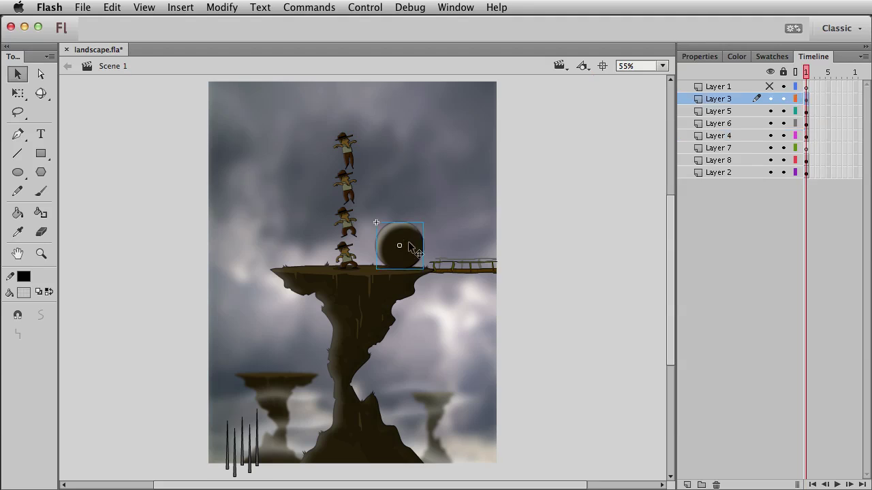
left_click_drag(408, 247, 416, 191)
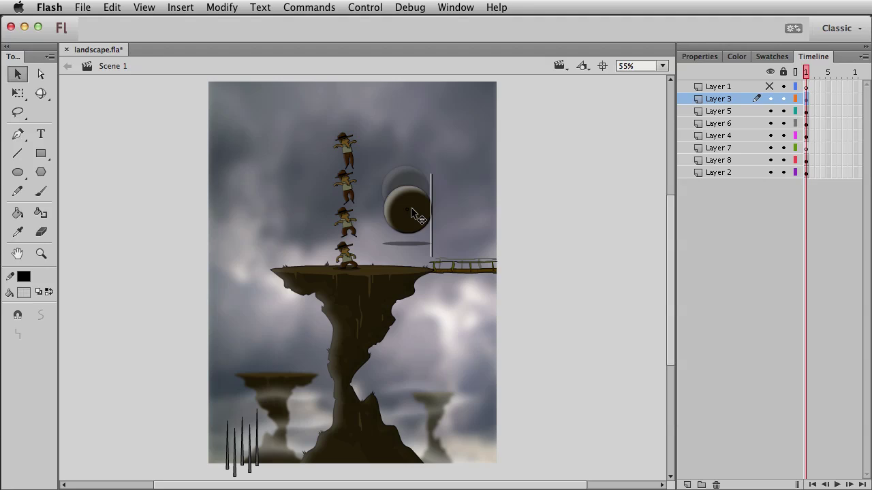
left_click_drag(411, 207, 366, 255)
key("super+z")
key("super+z")
key("super+z")
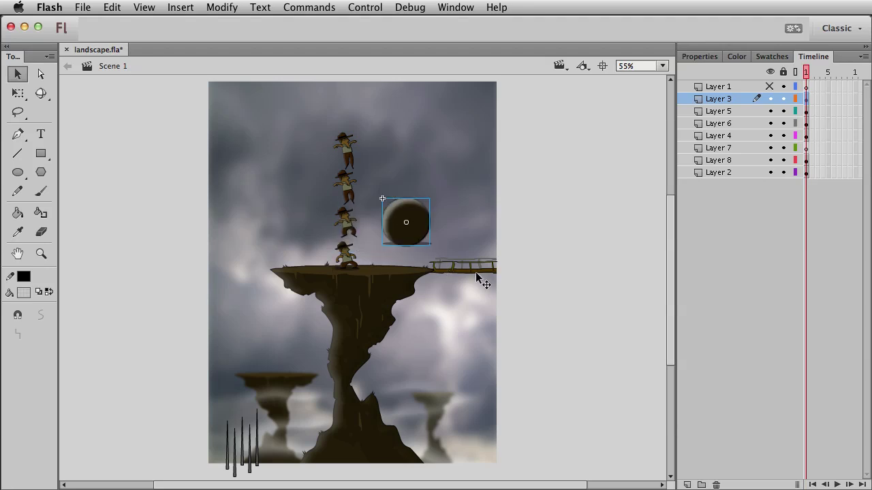
key("super+z")
key("super+z")
key("super+z")
key("super+z")
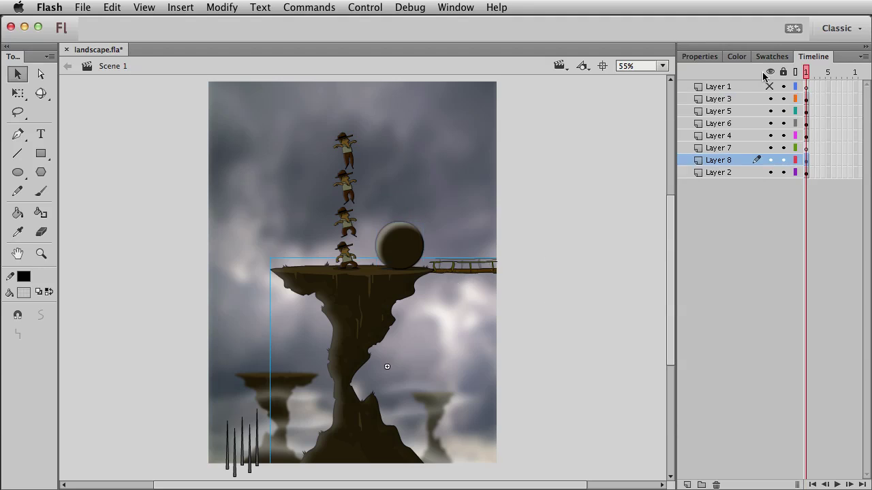
Step: Zoom in on the bridge and nudge the boulder onto it, then undo the move
left_click(449, 265)
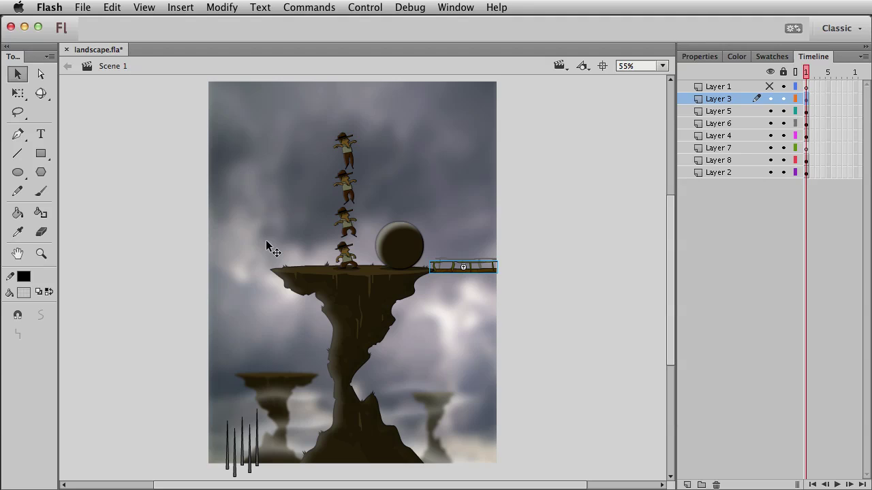
key("z")
left_click_drag(252, 177, 563, 321)
key("v")
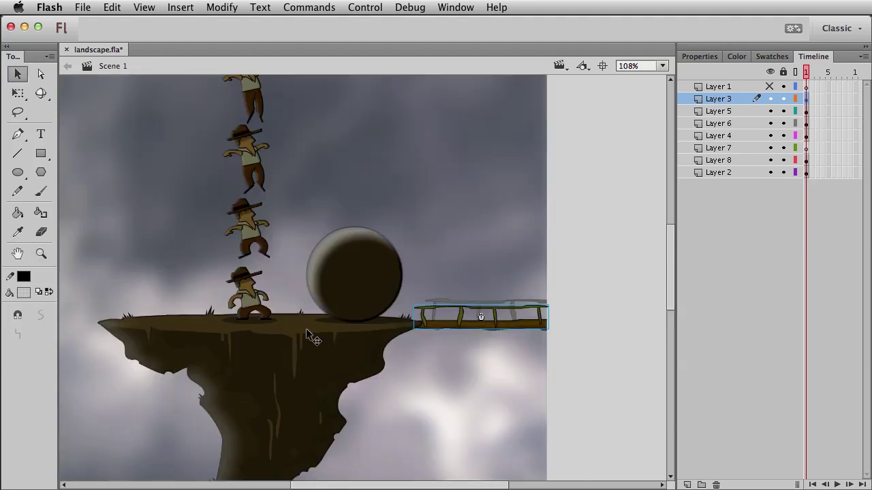
left_click(339, 274)
left_click_drag(335, 274, 342, 276)
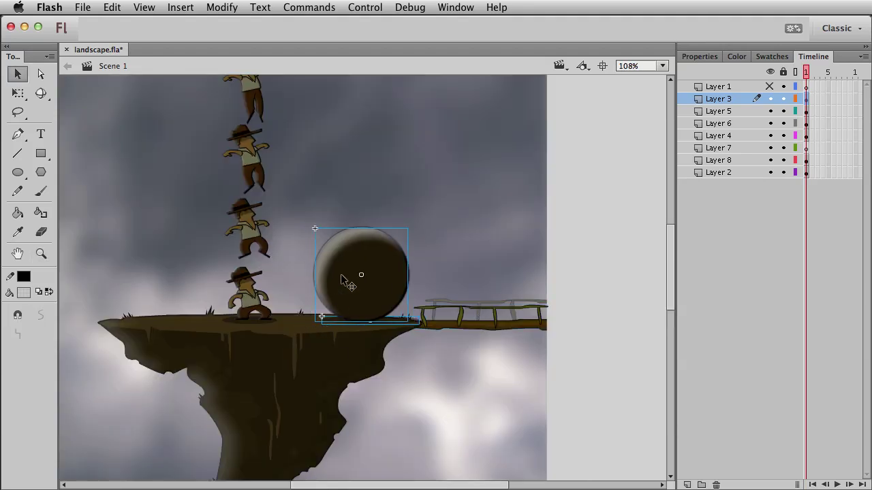
key("shift+Right")
key("shift+Right")
key("shift+Right")
key("shift+Right")
key("shift+Right")
key("shift+Right")
key("shift+Right")
key("shift+Right")
key("shift+Right")
key("shift+Right")
key("shift+Right")
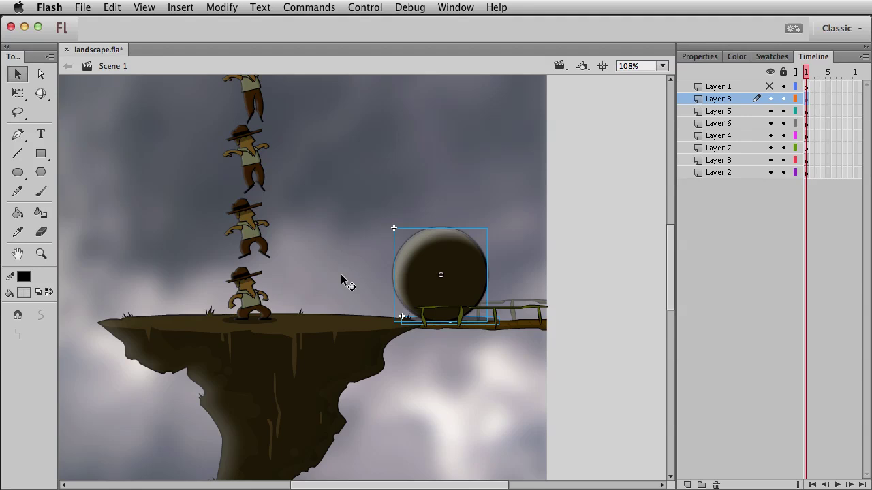
key("shift+Right")
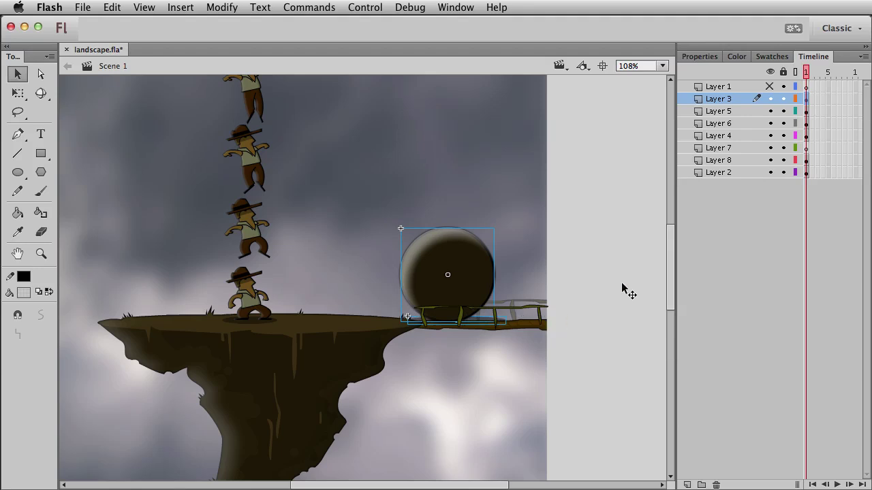
key("super+z")
Step: Reset the view to 100%, select the railing bridge, and switch to the Finder assets folder
key("super+1")
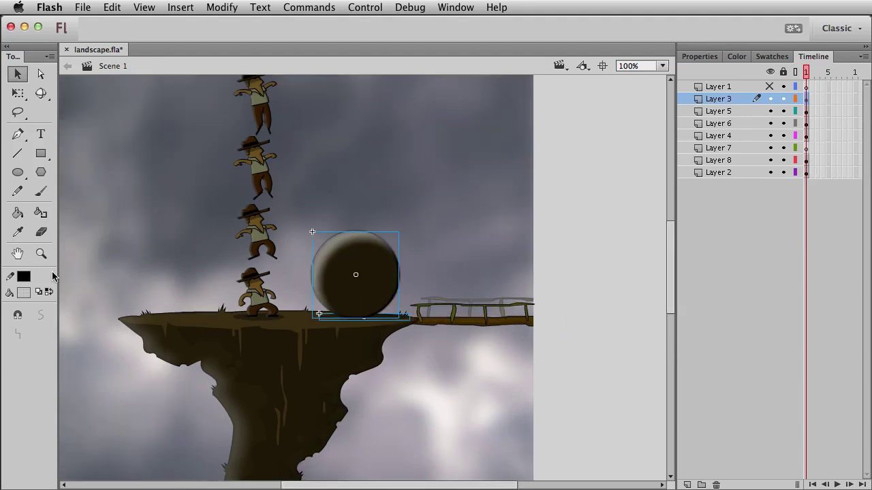
left_click(41, 253)
key("v")
left_click(454, 307)
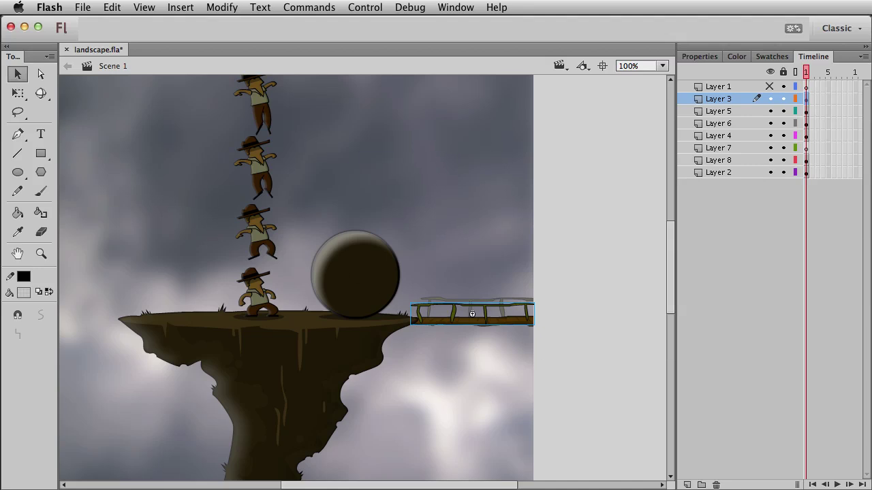
key("super+Tab")
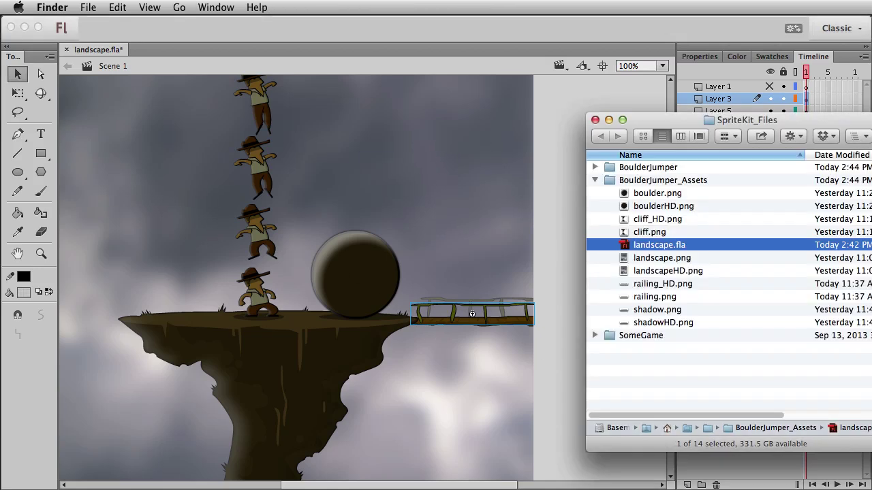
Step: Quick Look railing.png, then close the preview and the SpriteKit_Files window
left_click(655, 297)
key("space")
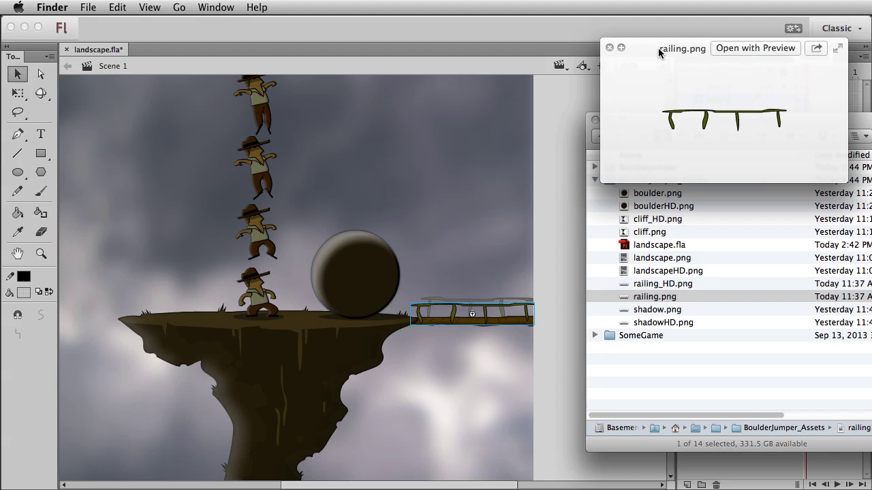
key("space")
key("super+w")
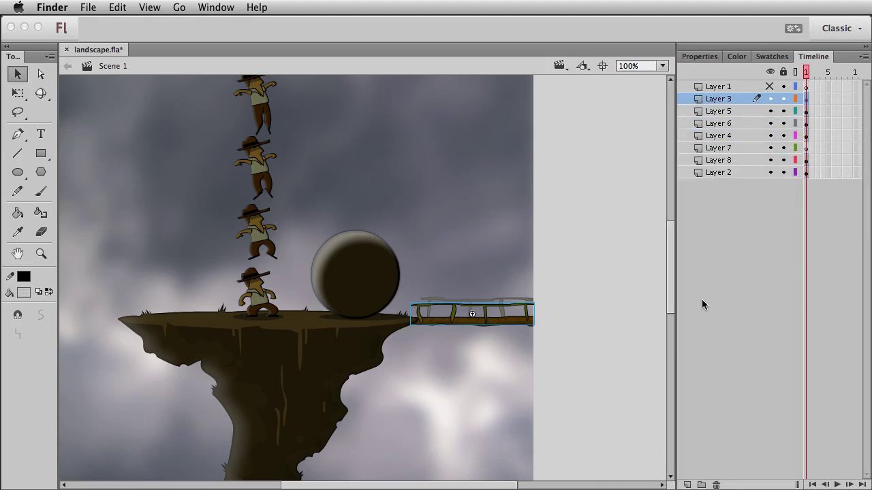
Step: Select the railing bridge in the landscape document
left_click(584, 316)
left_click(360, 288)
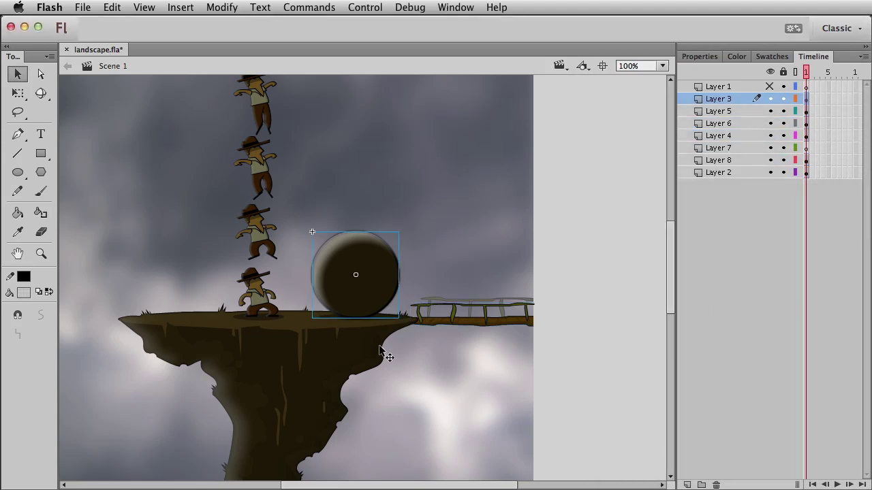
left_click(423, 311)
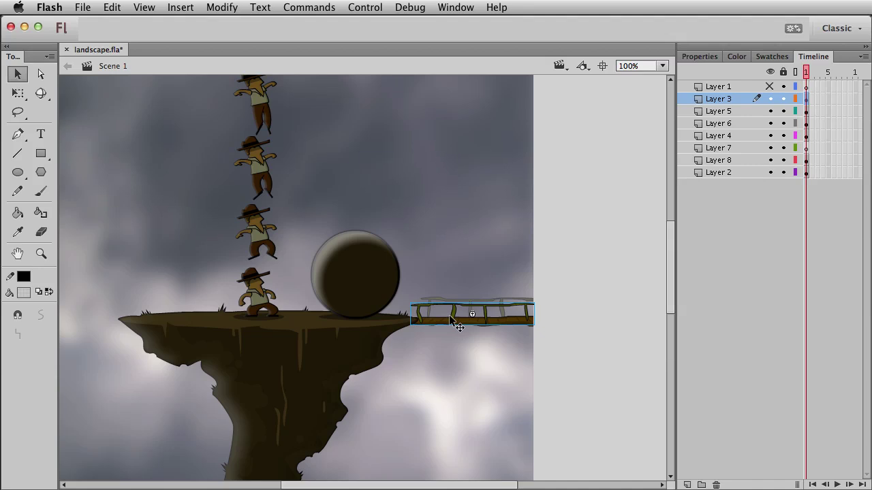
Step: Create a new ActionScript 3.0 document and paste the railing at its top-left corner
key("super+n")
key("Return")
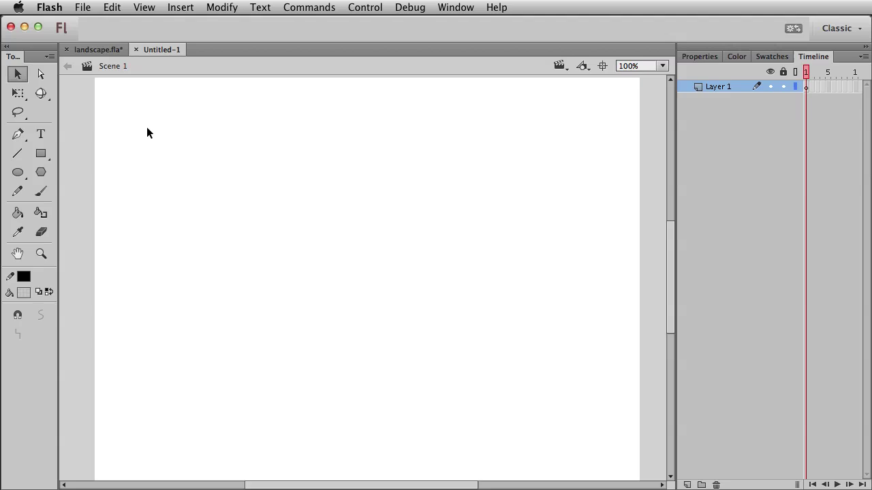
left_click(101, 51)
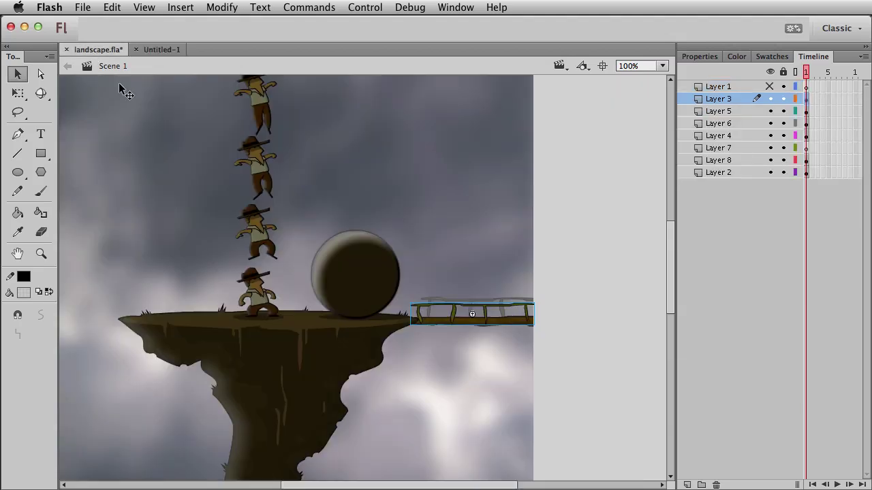
left_click(143, 50)
key("super+v")
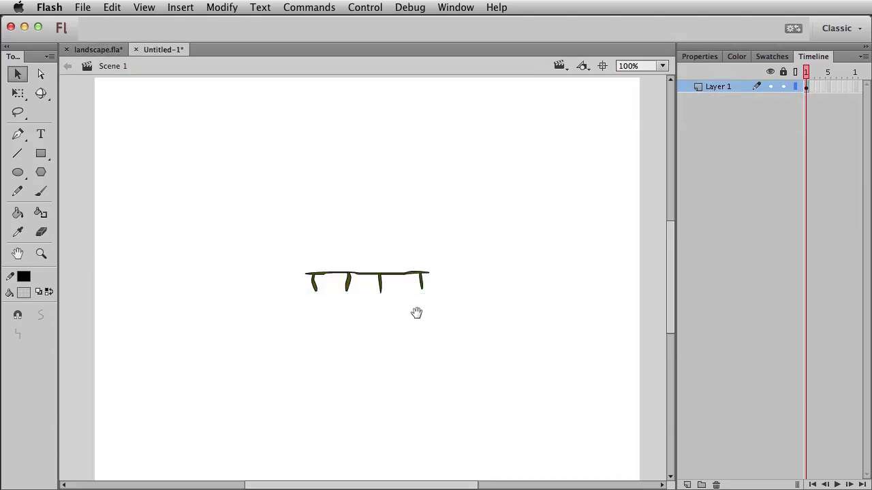
mouse_move(416, 311)
left_mouse_down()
mouse_move(454, 362)
mouse_move(181, 151)
mouse_move(209, 150)
left_mouse_up()
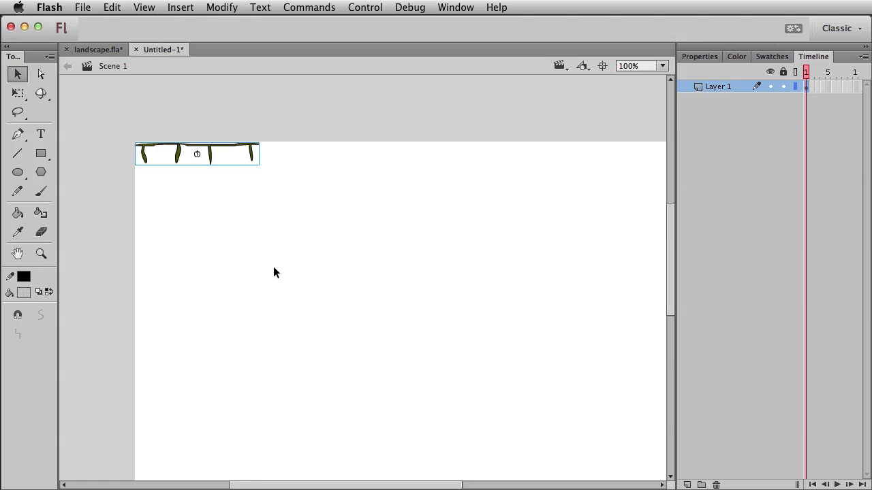
left_click(250, 246)
Step: Try stage sizes of 100 × 60 and 160 px wide, checking against the railing's size
left_click(699, 56)
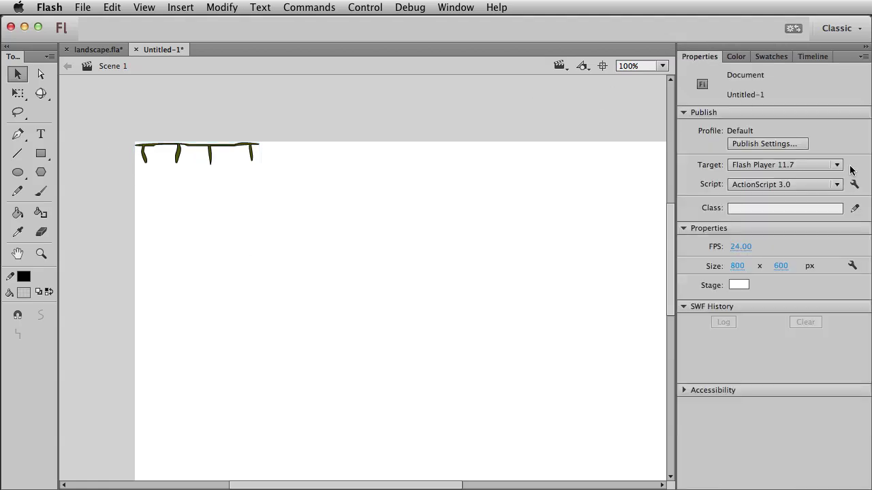
left_click(739, 266)
type("100")
key("Tab")
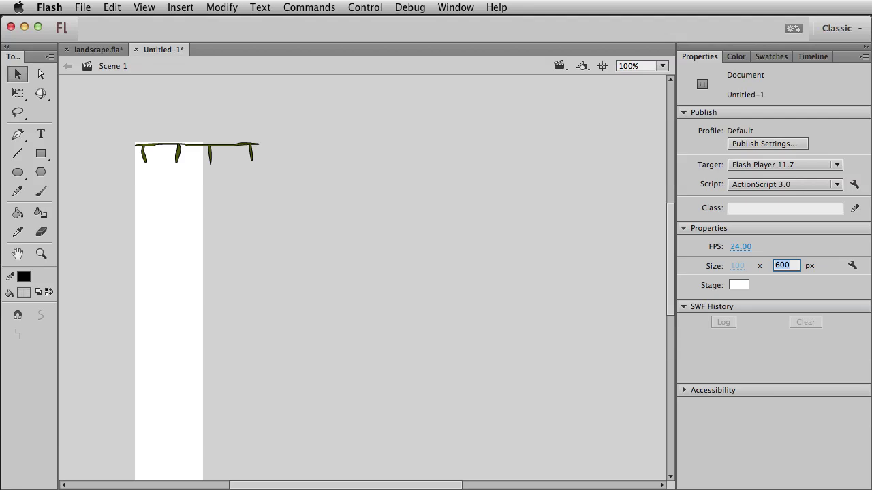
type("60")
key("Return")
left_click(739, 265)
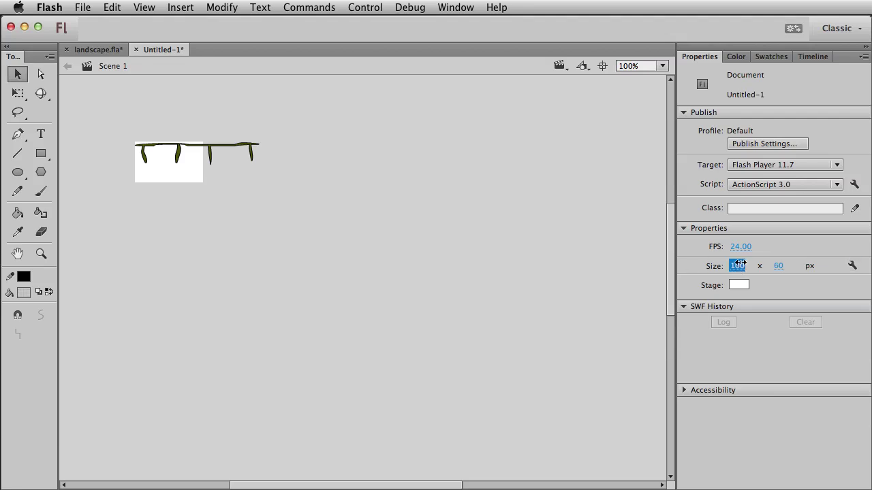
type("160")
key("Return")
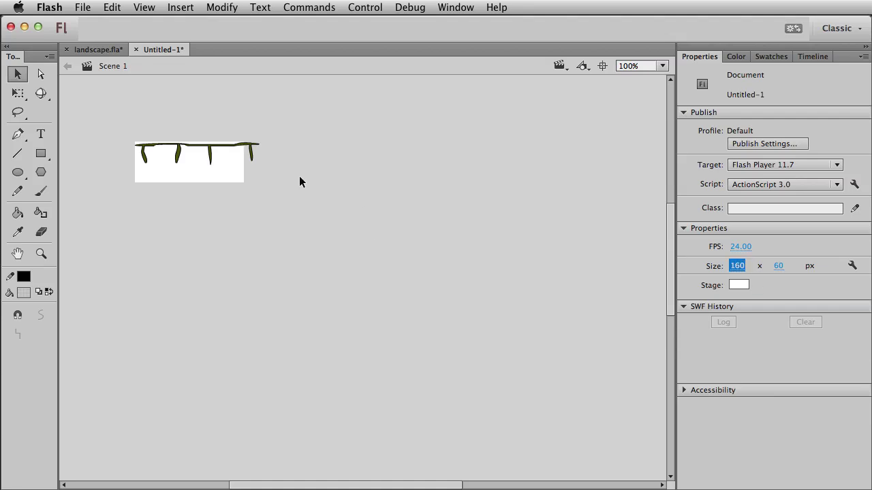
left_click(257, 154)
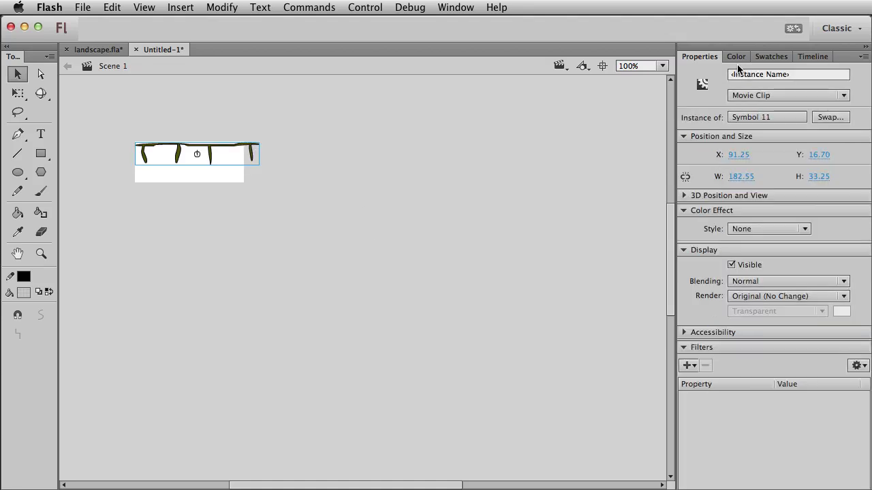
left_click(356, 300)
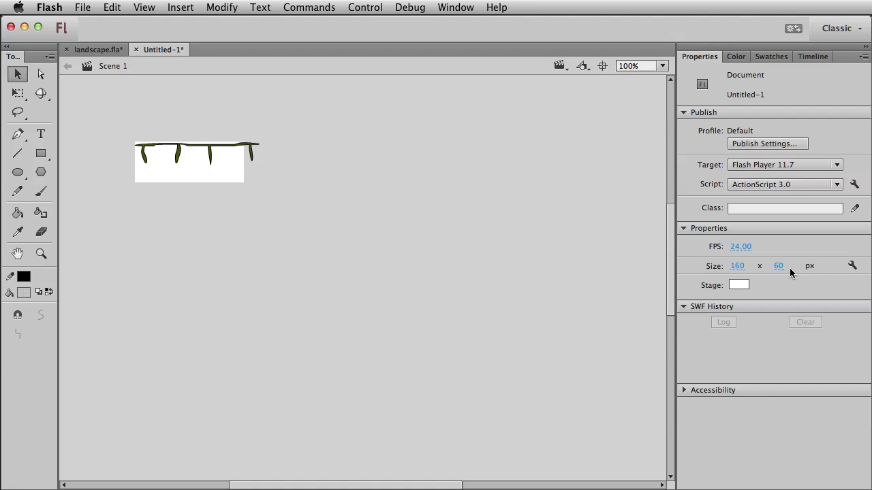
Step: Set the stage size to 184 × 45 px and reselect the railing
left_click(741, 266)
type("1")
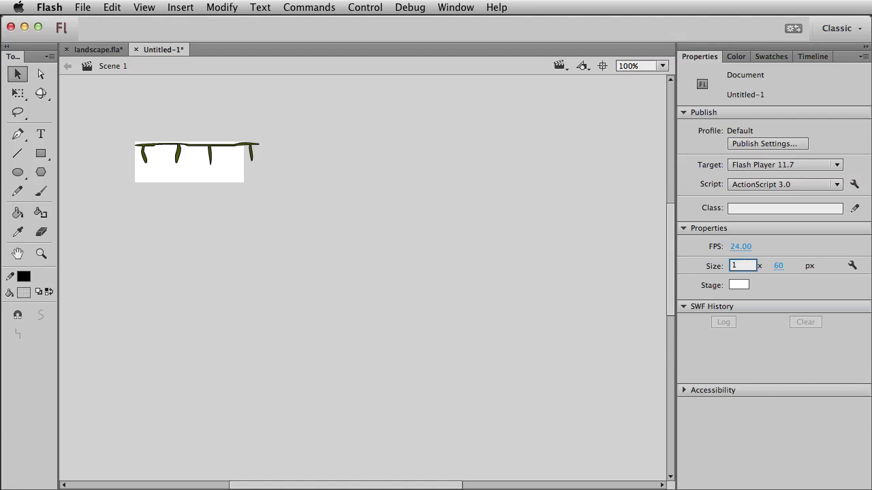
type("84")
key("Tab")
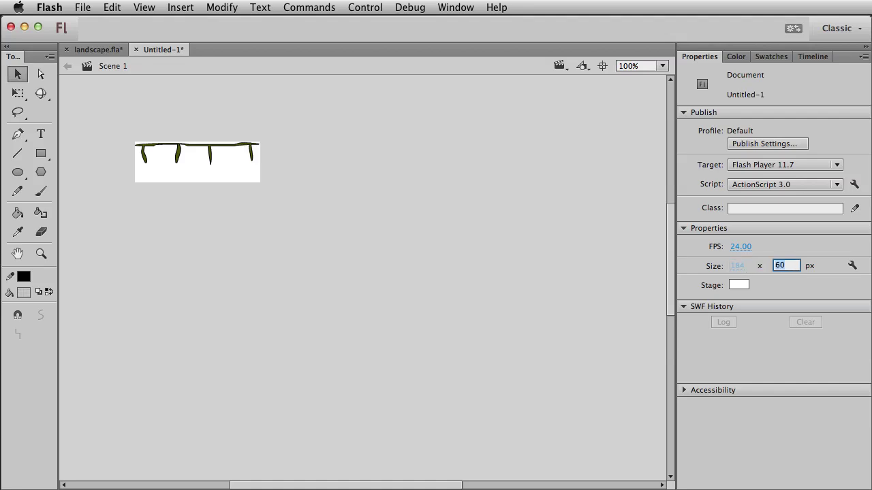
type("45")
key("Tab")
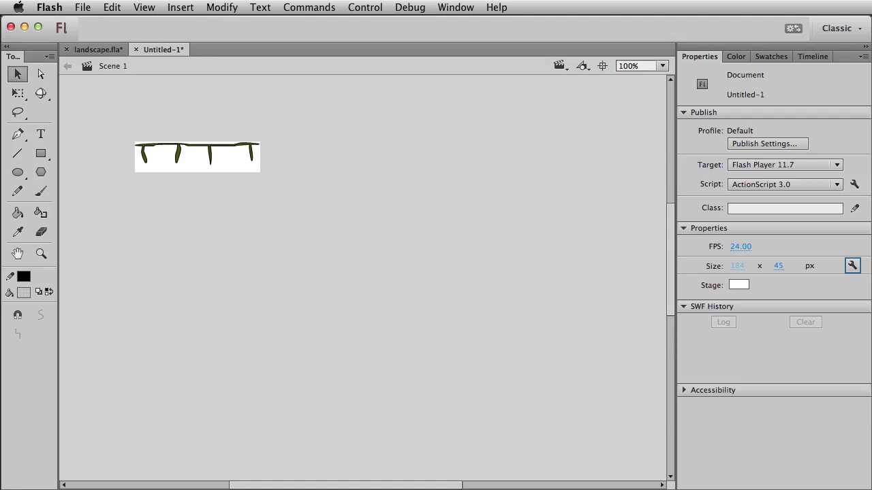
left_click(634, 261)
left_click(237, 146)
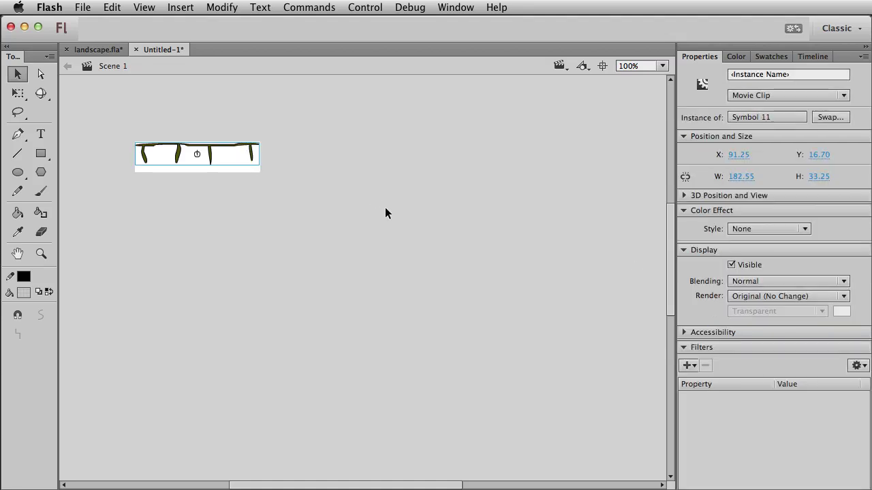
left_click(80, 7)
Step: Back in landscape.fla, bring up the railing bridge's context menu for PNG export
mouse_move(115, 200)
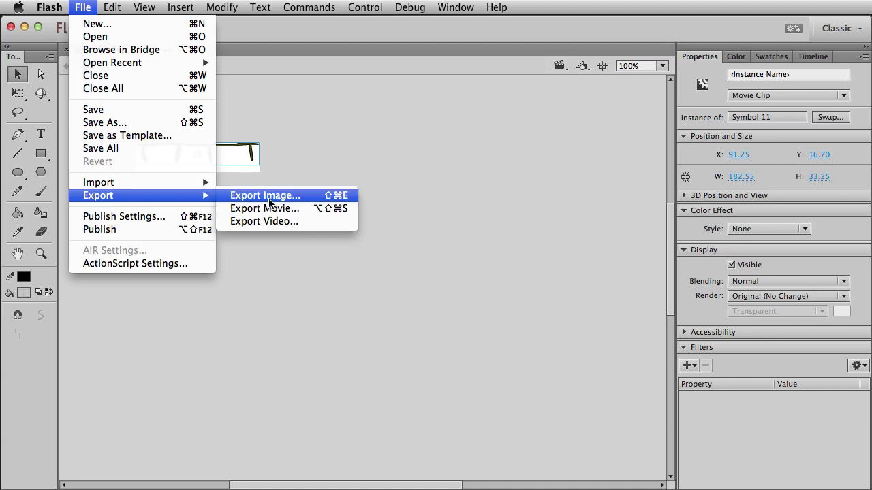
left_click(360, 152)
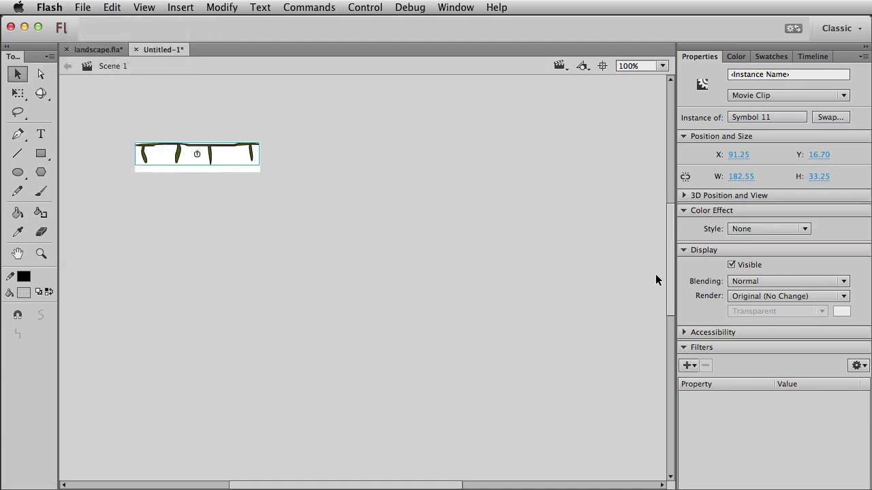
left_click(95, 52)
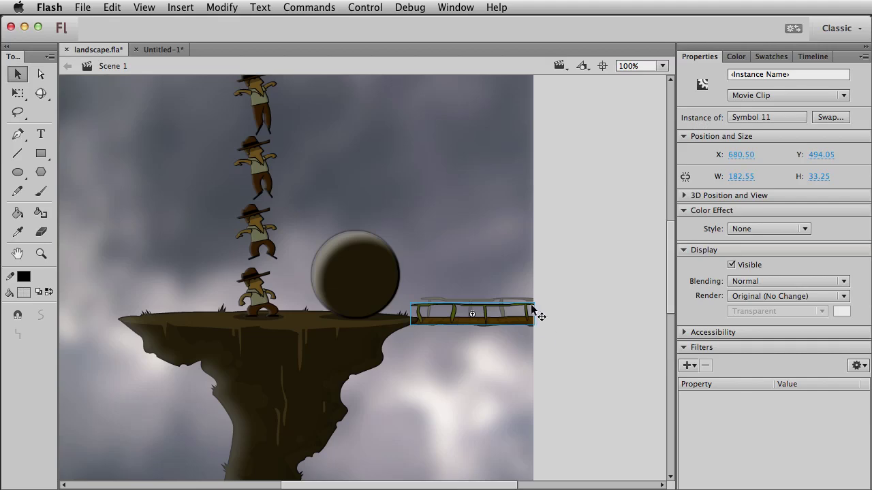
right_click(444, 307)
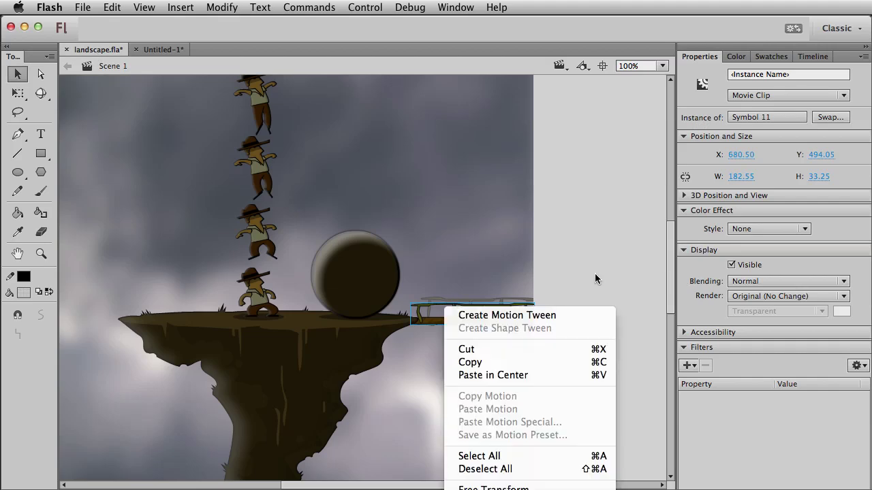
left_click(685, 273)
left_click_drag(675, 271, 672, 315)
right_click(490, 112)
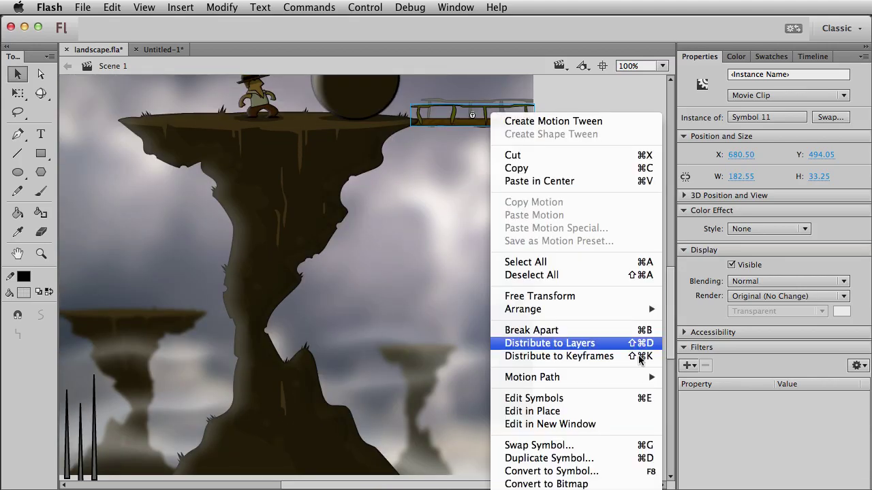
left_click(600, 98)
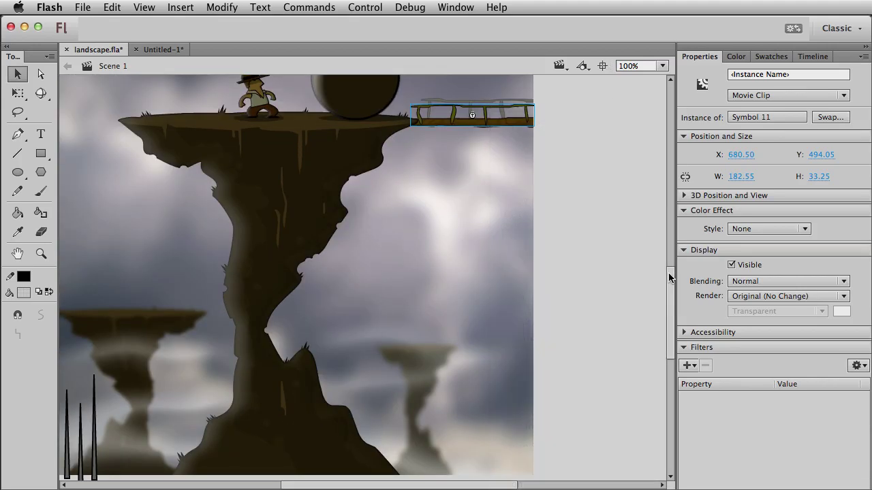
left_click_drag(669, 273, 671, 286)
right_click(485, 93)
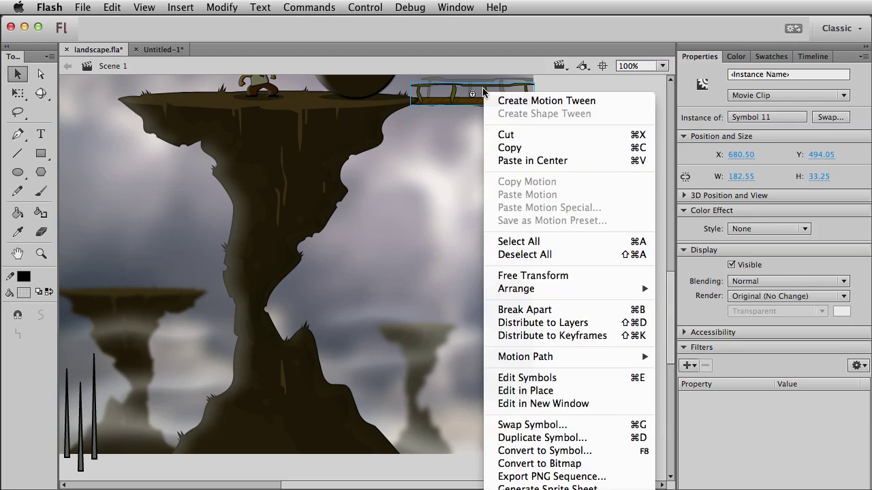
Step: Export the railing as a 32-bit PNG named railing into BoulderJumper_Assets
left_click(551, 476)
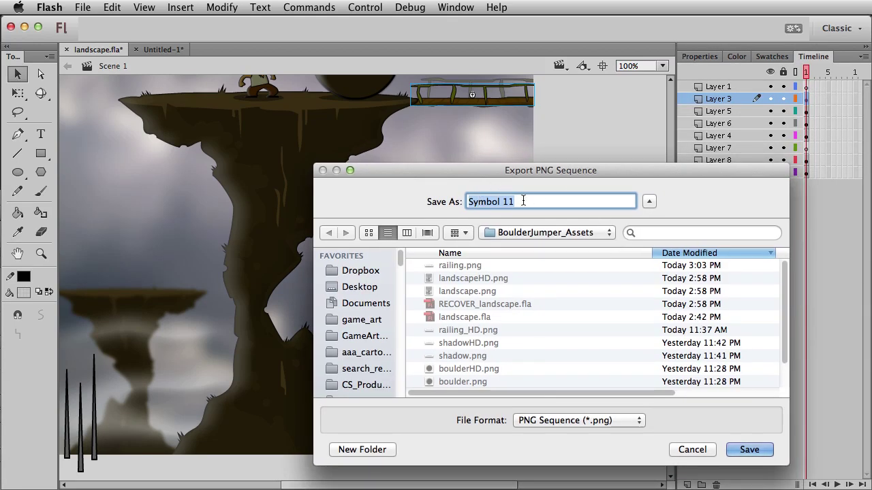
type("rail")
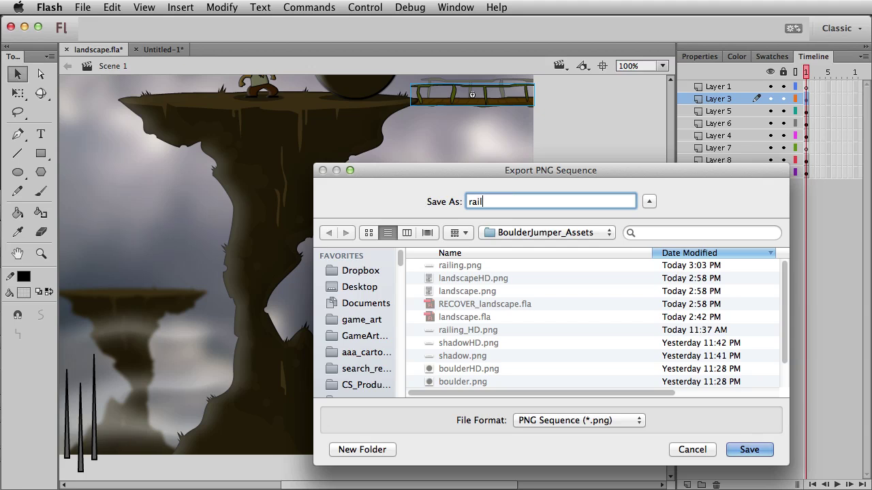
type("ing.png.png")
key("BackSpace")
key("BackSpace")
key("BackSpace")
key("BackSpace")
key("BackSpace")
key("BackSpace")
key("BackSpace")
key("BackSpace")
left_click(755, 452)
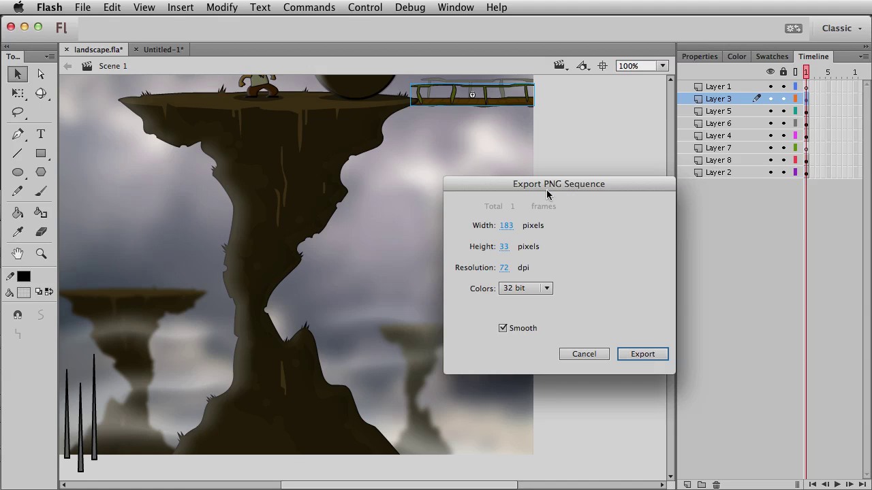
left_click(544, 294)
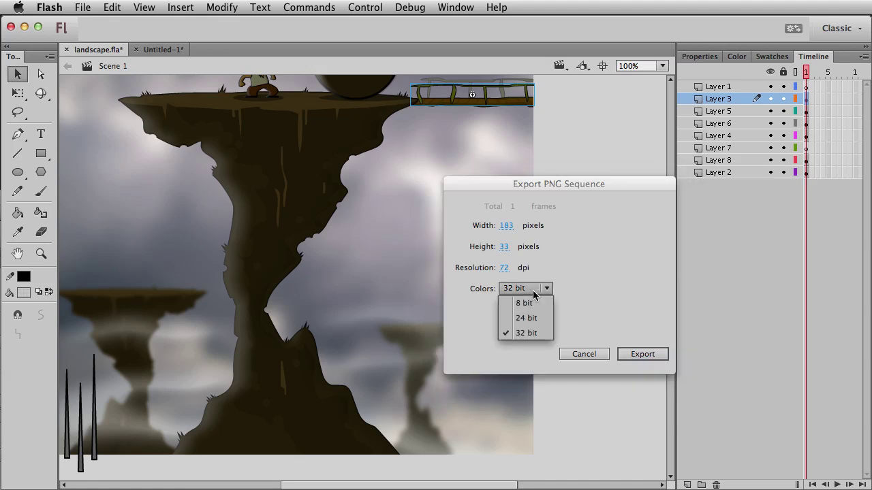
left_click(532, 335)
left_click(638, 355)
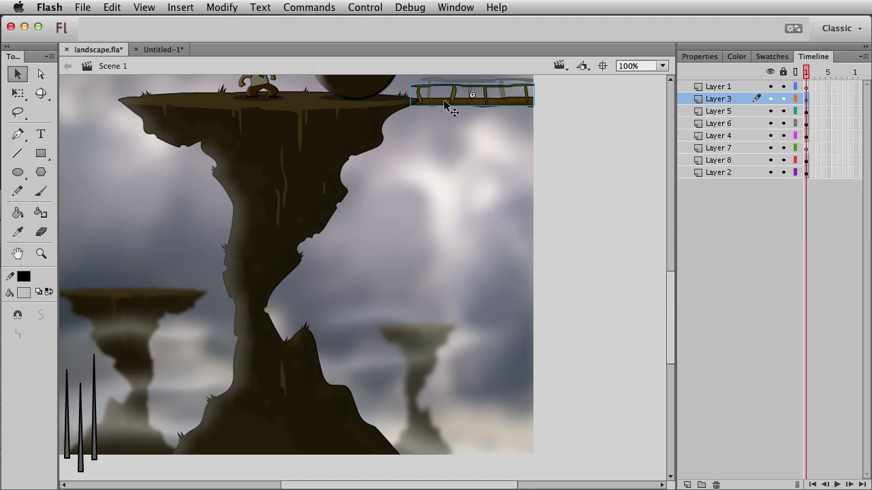
right_click(447, 99)
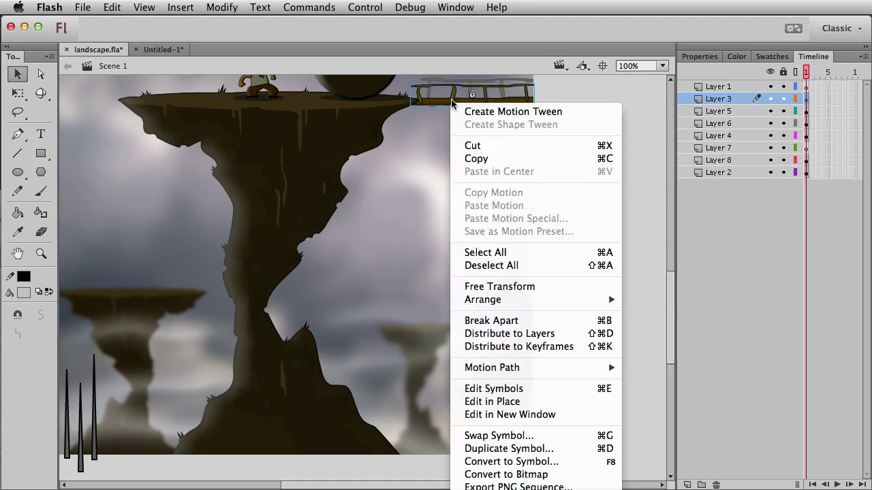
left_click(518, 486)
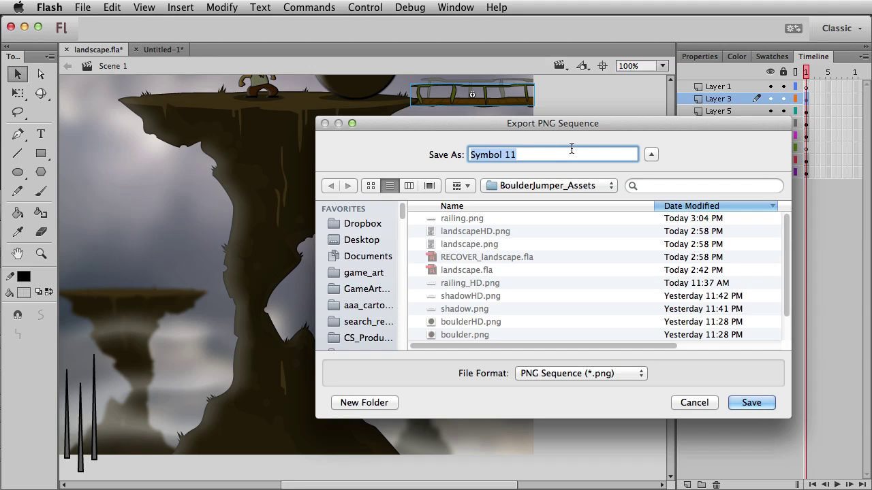
type("railing")
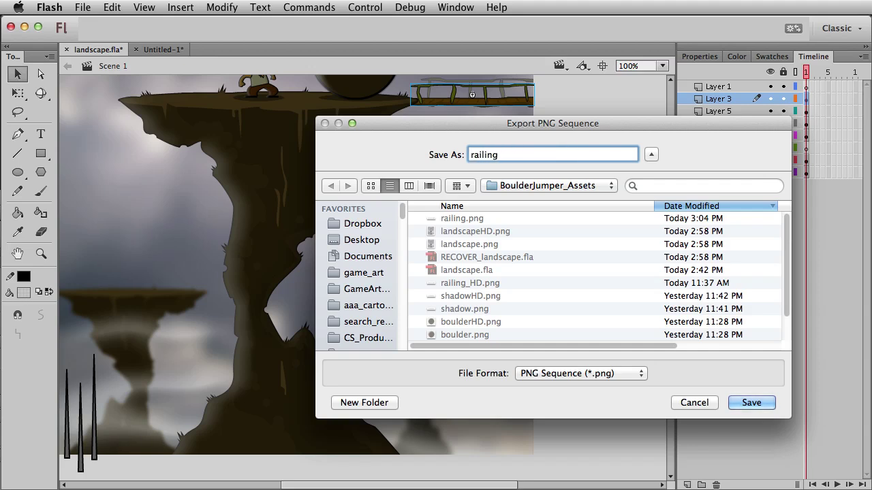
type("HD")
key("BackSpace")
key("BackSpace")
type("_HD")
key("BackSpace")
key("BackSpace")
key("BackSpace")
type("HD")
key("BackSpace")
key("BackSpace")
key("BackSpace")
type("g_HD")
key("BackSpace")
key("BackSpace")
key("BackSpace")
type("@2x")
type(".pn")
key("BackSpace")
key("BackSpace")
key("BackSpace")
key("BackSpace")
key("BackSpace")
key("BackSpace")
type("HD")
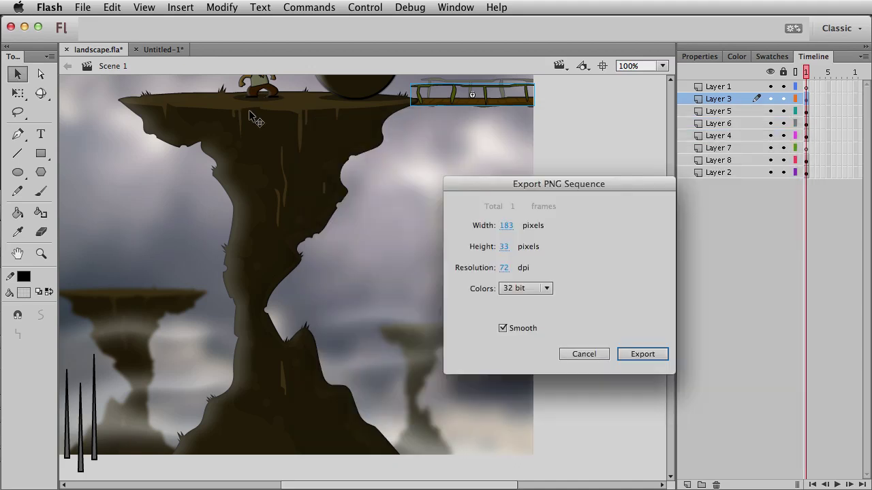
Step: Set the export resolution to 144 dpi and export the 365 × 67 px PNG
left_click(505, 270)
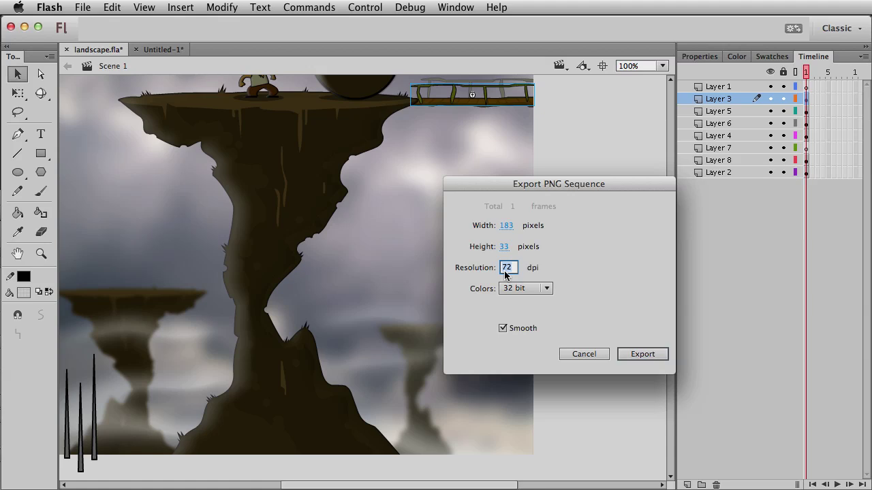
type("144")
left_click(640, 354)
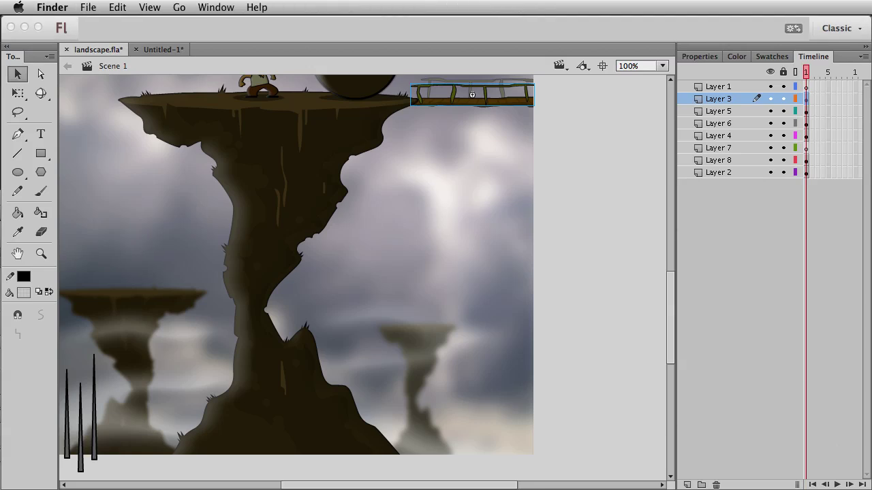
Step: Open BoulderJumper.xcodeproj in Xcode, select Images.xcassets, then return to the Finder project folder
double_click(687, 229)
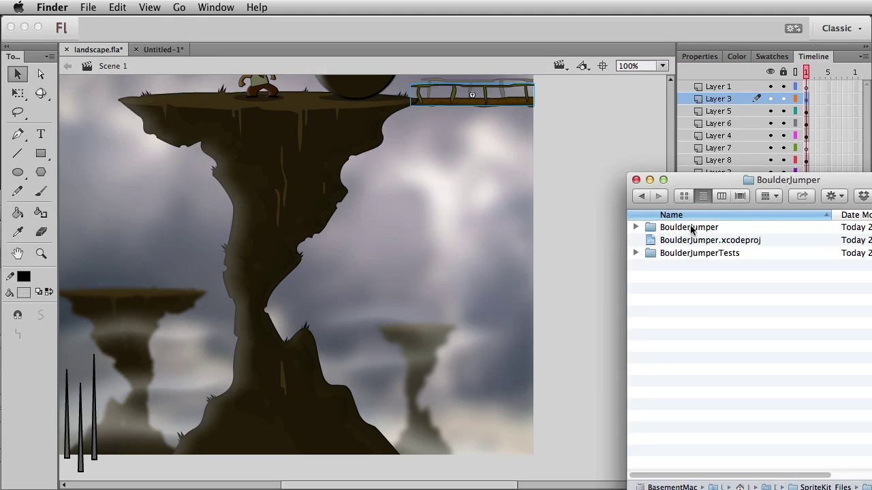
double_click(693, 241)
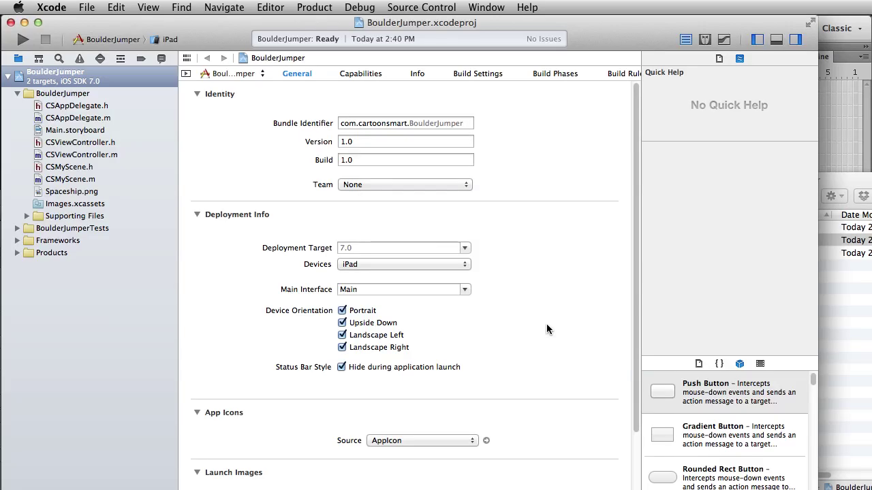
left_click(71, 203)
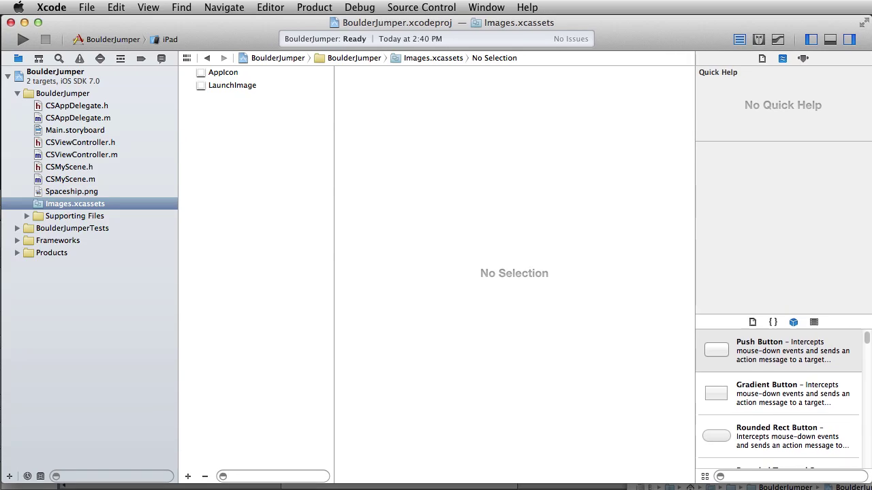
key("super+Tab")
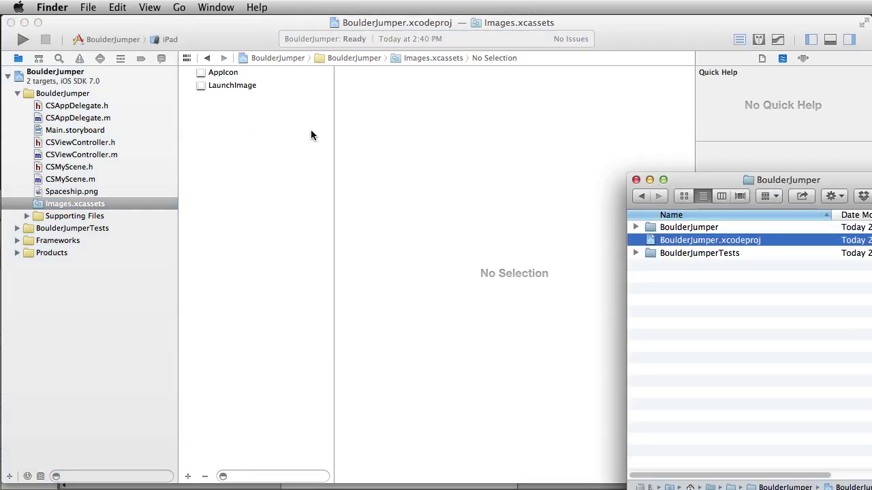
Step: Create a railing image set from railing.png, with railing_HD.png in the 2x slot
left_click(642, 196)
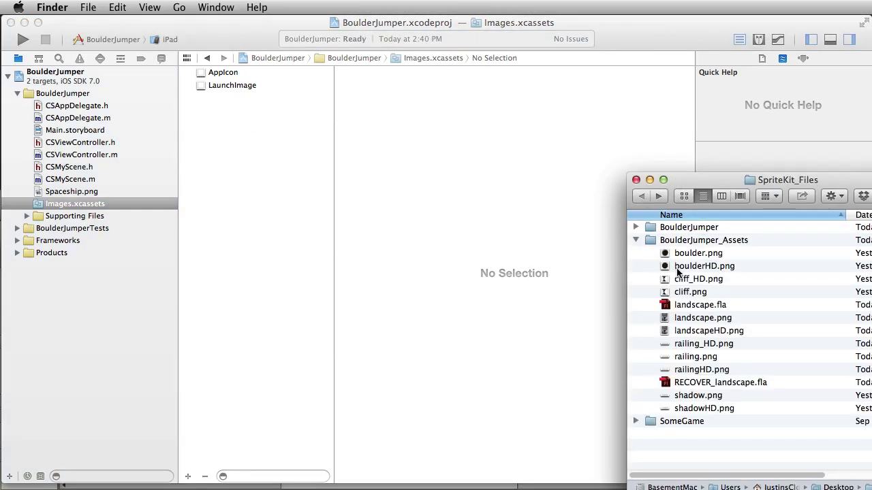
left_click(693, 358)
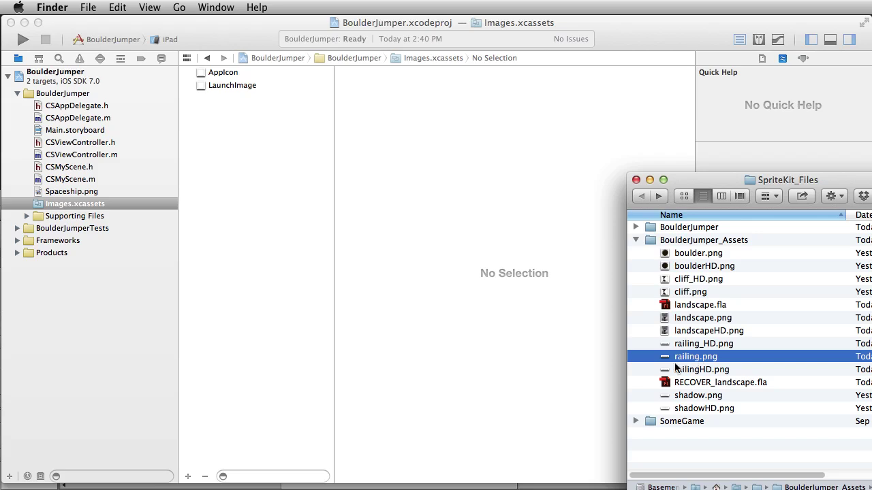
left_click_drag(690, 366, 245, 174)
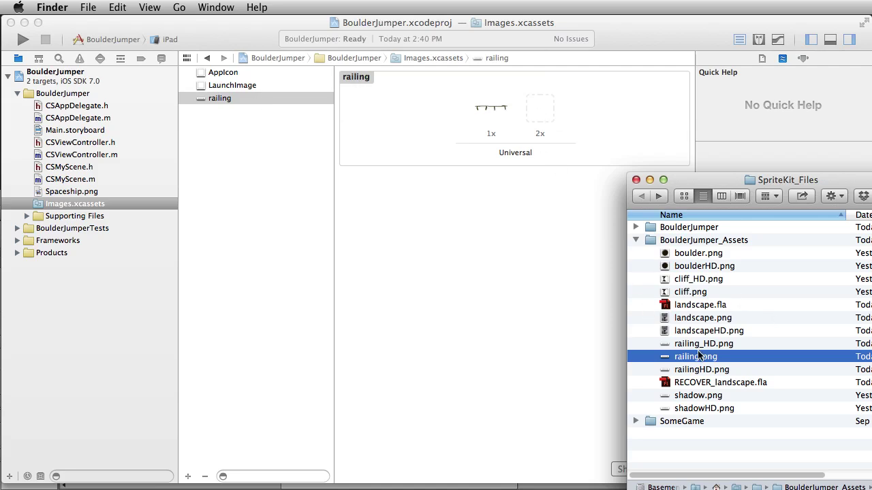
left_click_drag(716, 346, 542, 111)
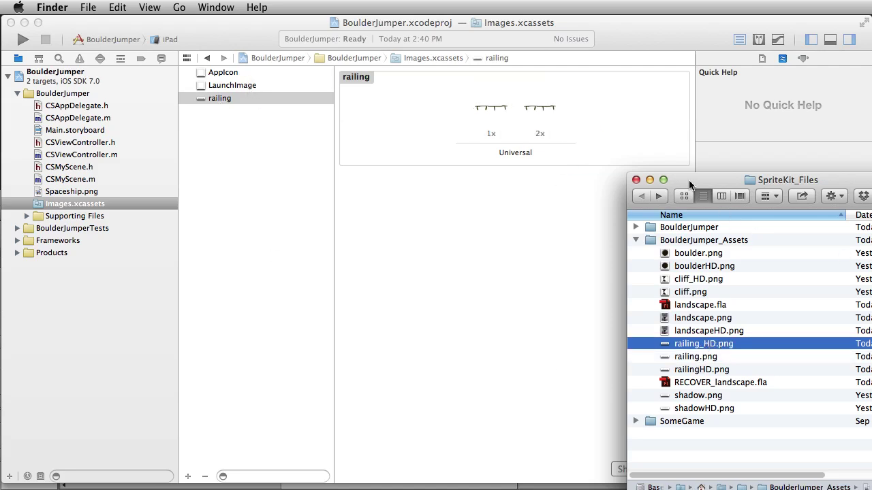
left_click_drag(683, 180, 727, 184)
key("super+w")
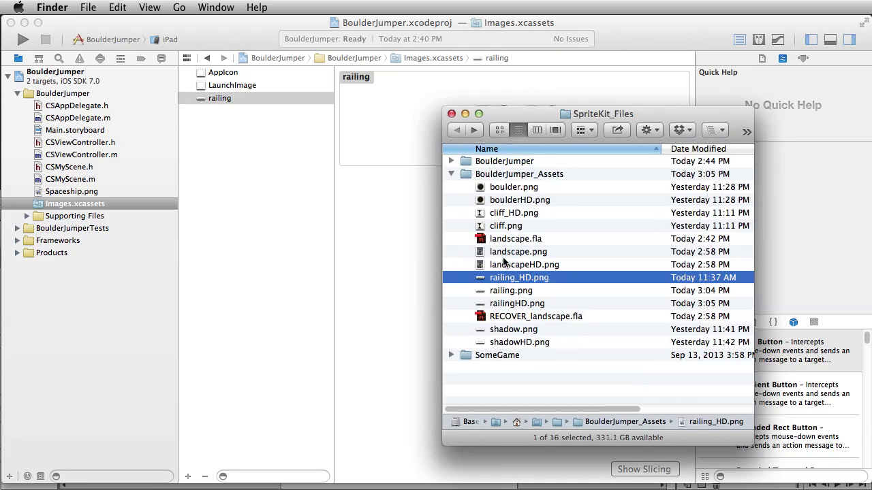
Step: Create a landscape image set from landscape.png, with landscapeHD.png as its 2x image
left_click(505, 252)
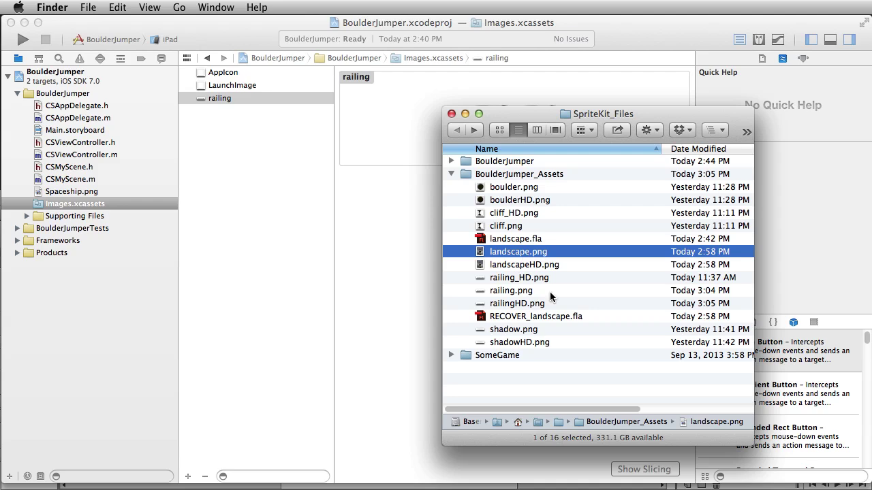
left_click_drag(512, 255, 266, 197)
left_click_drag(523, 120, 787, 183)
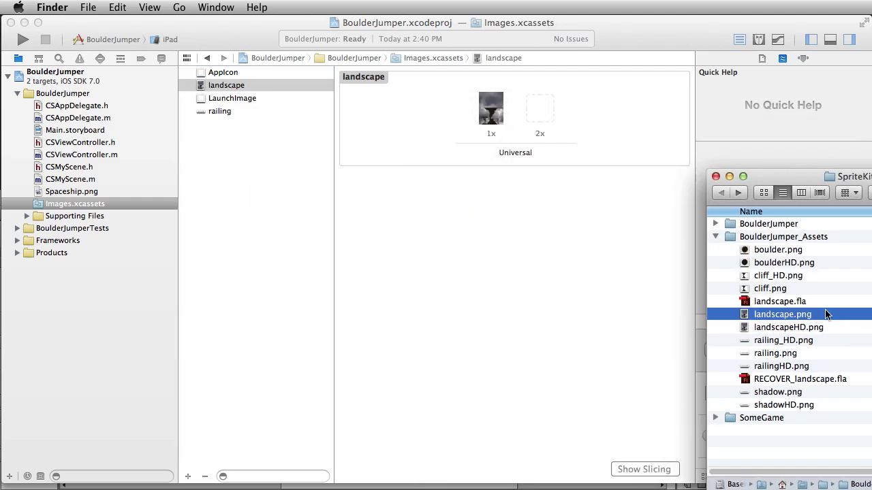
left_click_drag(783, 328, 536, 104)
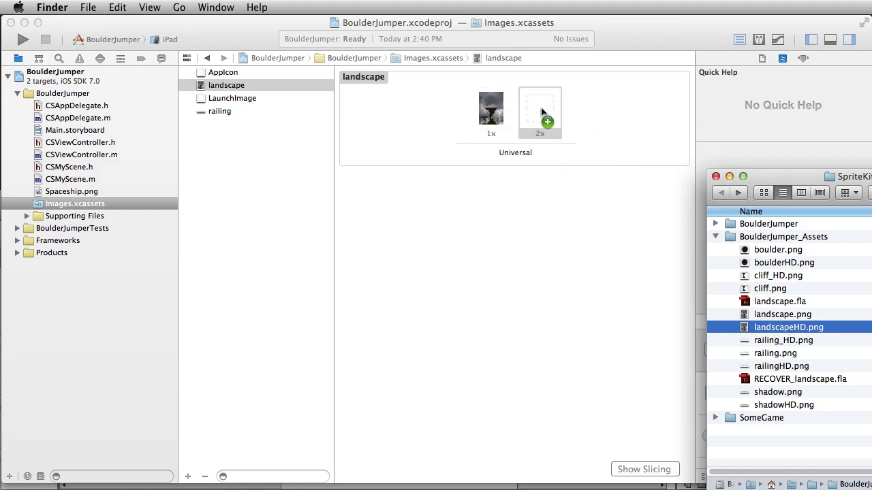
left_click_drag(780, 173, 764, 168)
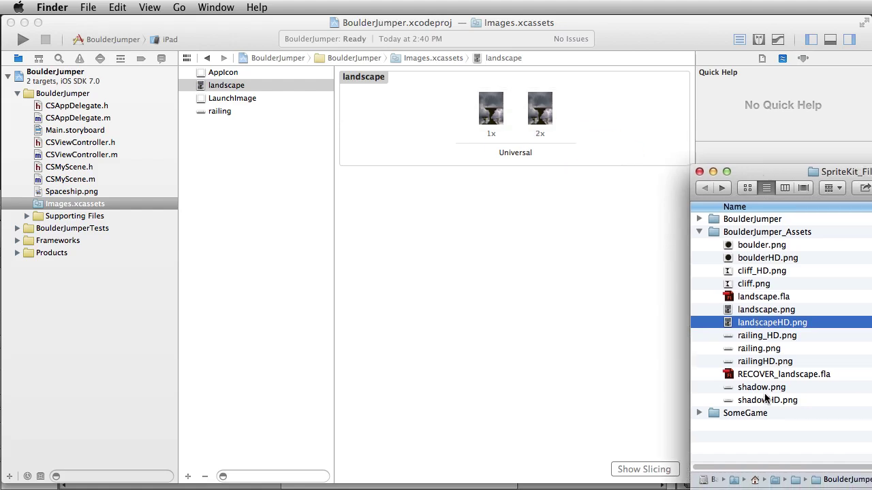
Step: Create shadow and boulder image sets, with shadowHD.png and boulderHD.png as their 2x images
left_click_drag(761, 389, 235, 253)
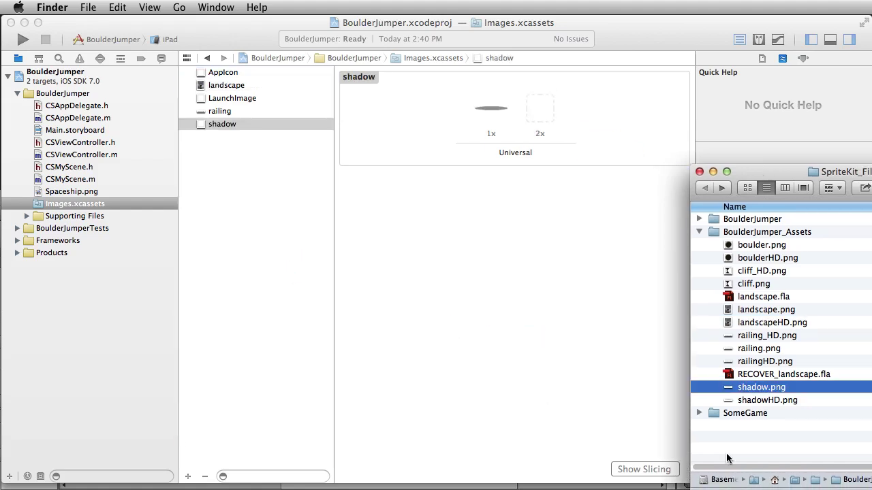
left_click_drag(766, 401, 543, 108)
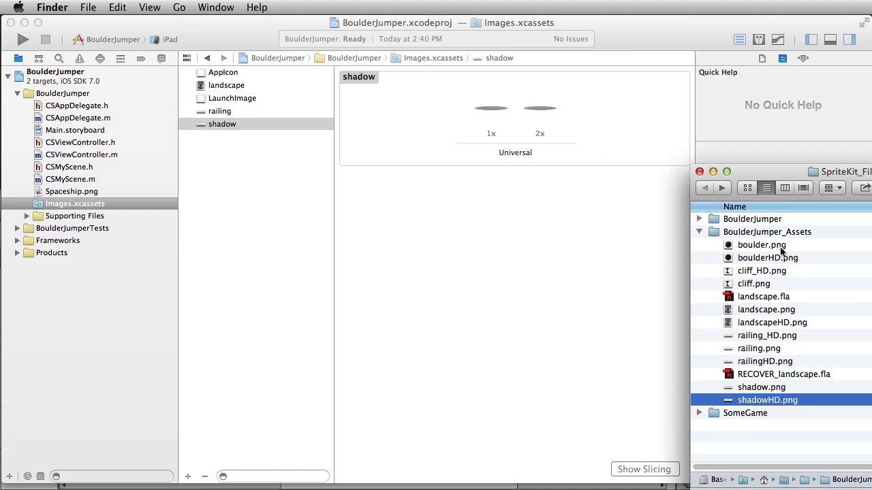
left_click_drag(781, 249, 269, 240)
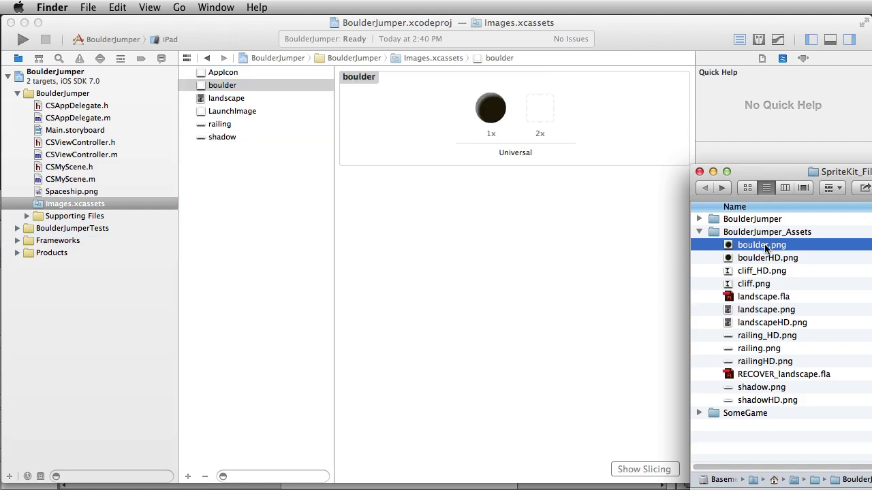
left_click_drag(761, 258, 549, 123)
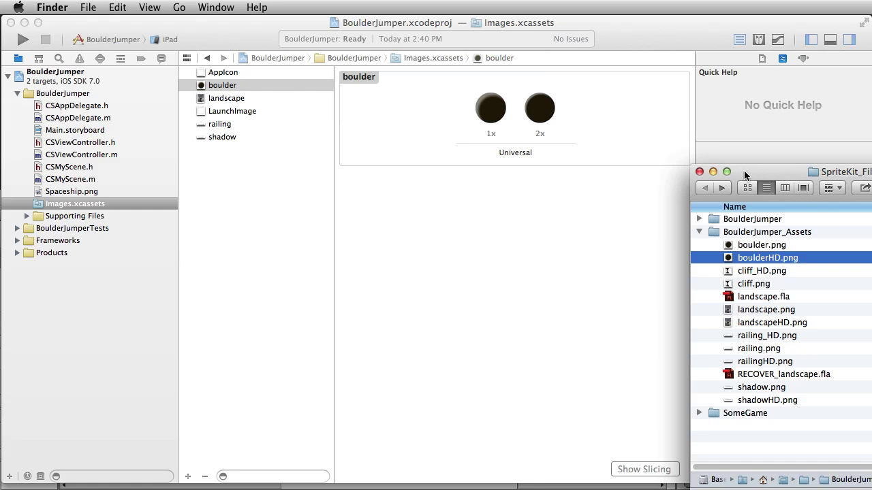
left_click_drag(744, 176, 871, 179)
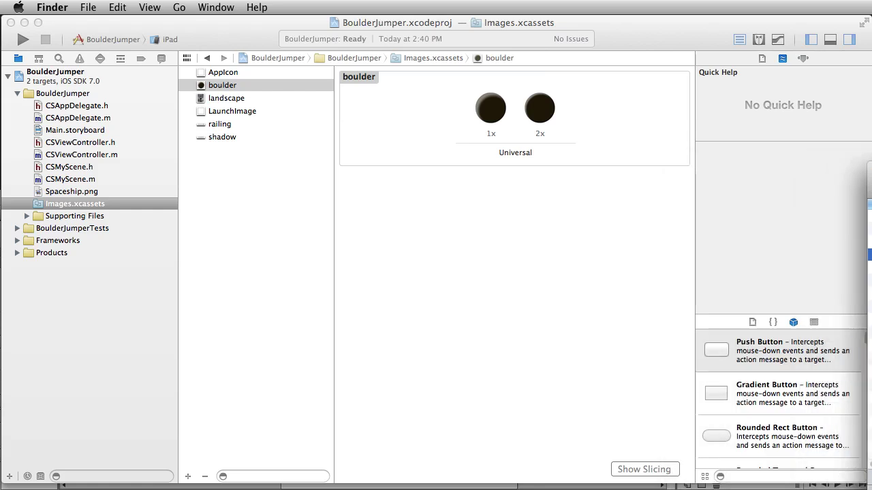